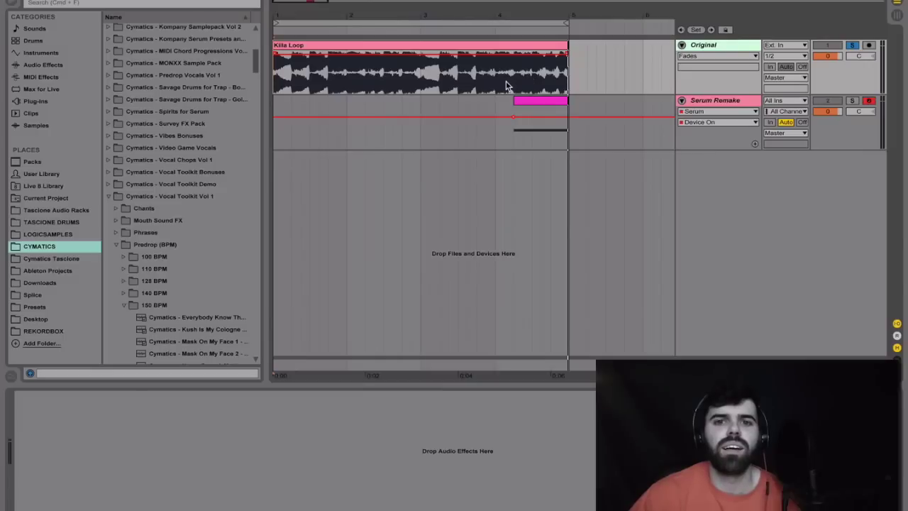
Step: Highlight the bass section at the end of the Serum Remake track and play the original Killa Loop from its start
left_click(516, 84)
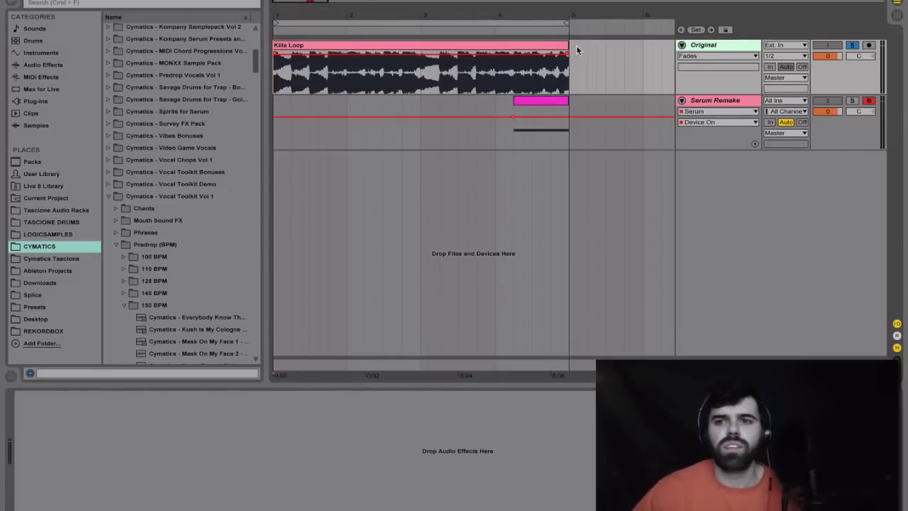
left_click_drag(516, 106, 583, 114)
left_click(522, 120)
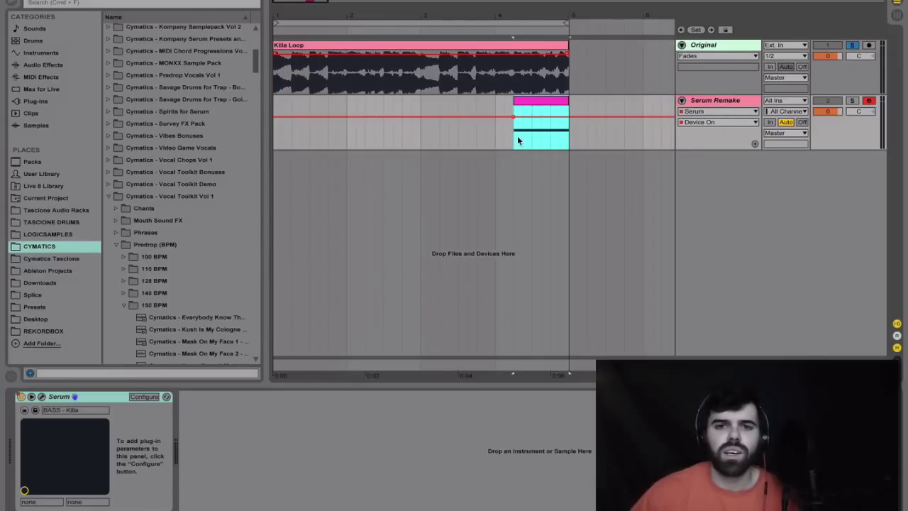
left_click_drag(520, 140, 561, 142)
left_click(566, 144)
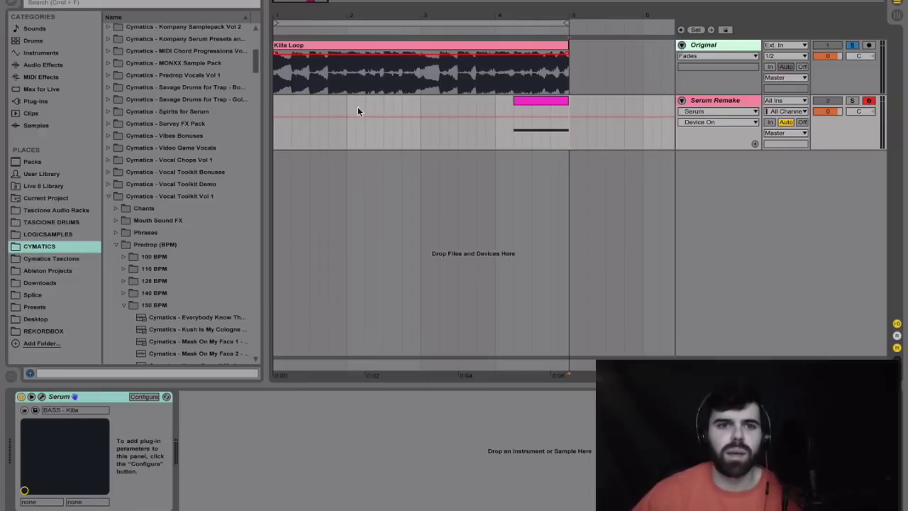
left_click(277, 85)
key("space")
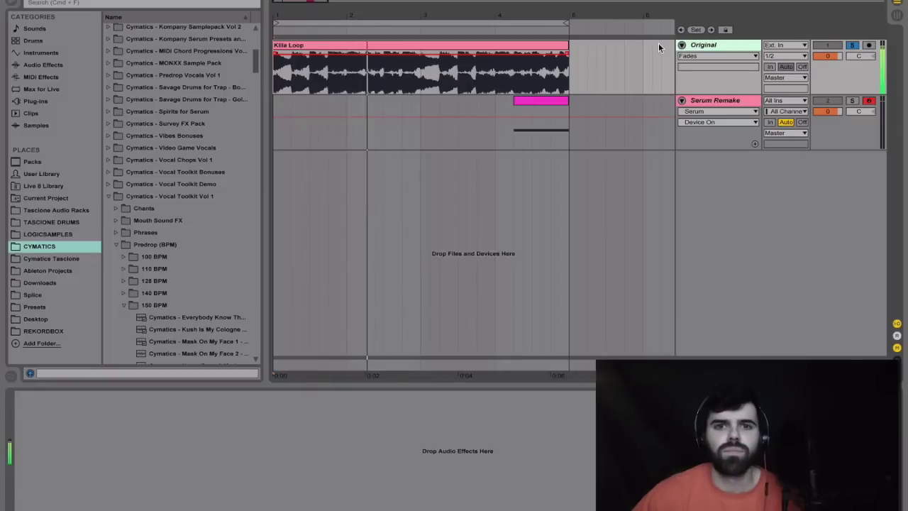
Step: Audition the final section of the original loop and the matching Serum Remake clip in solo for comparison
left_click_drag(514, 82, 567, 78)
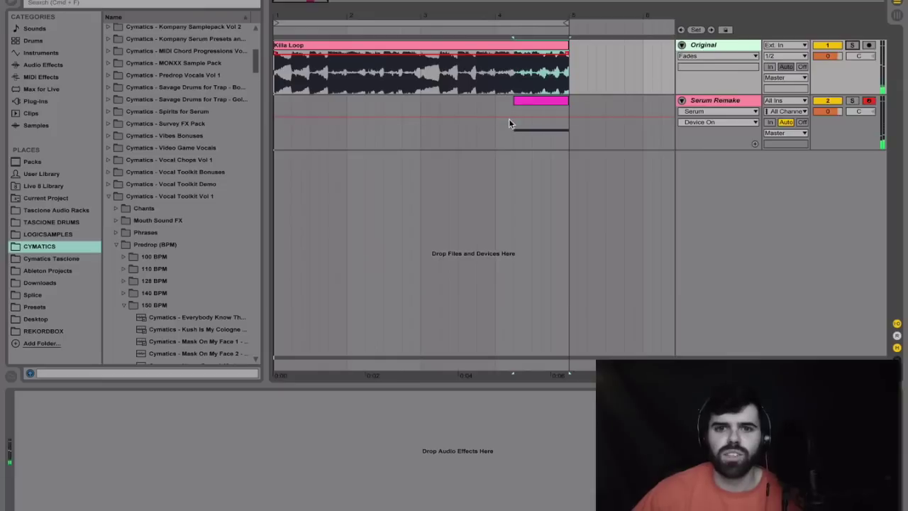
left_click(630, 122)
left_click(853, 100)
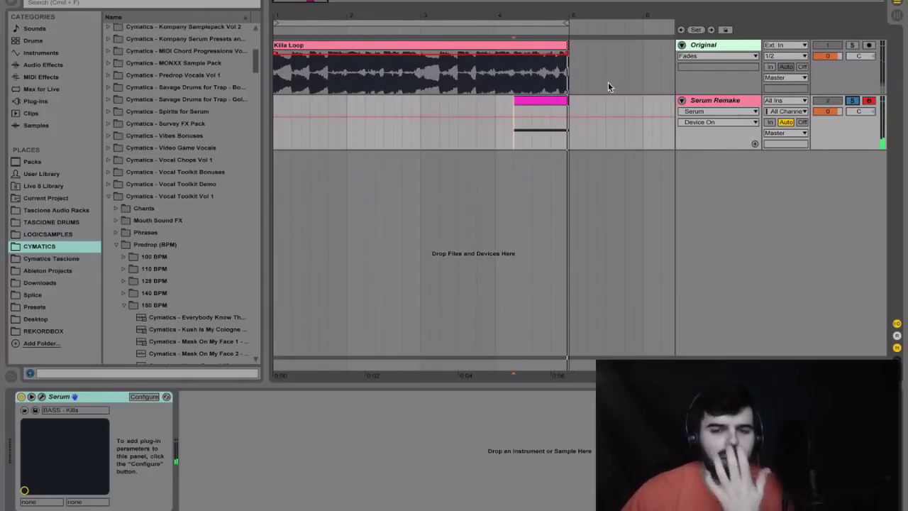
Step: Duplicate the Serum Remake track, rename the copy with the creator's first name plus "Remake", and solo it
left_click(704, 103)
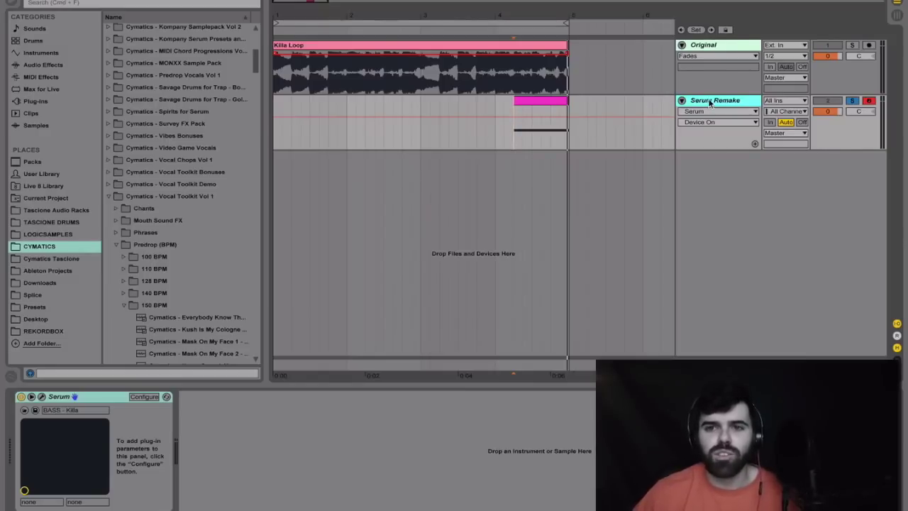
key("super+d")
key("super+r")
type("Vince")
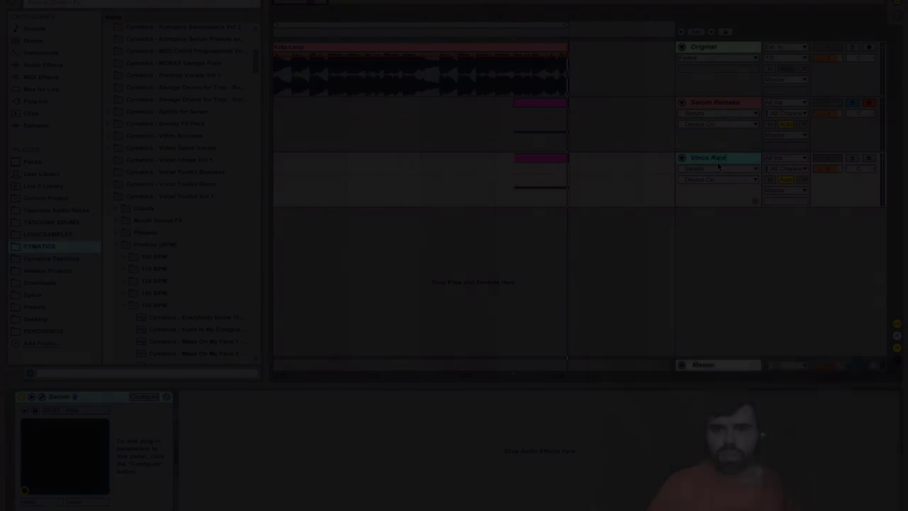
type("Remake")
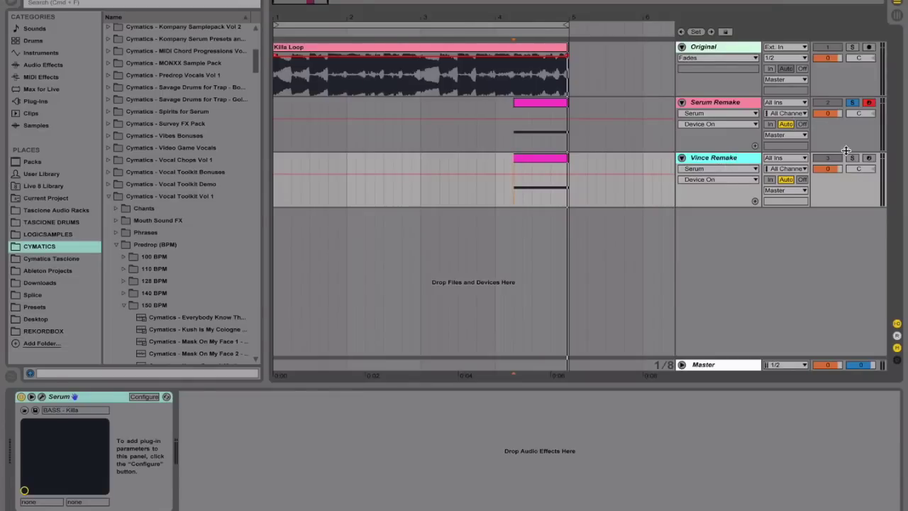
key("Return")
left_click(708, 157)
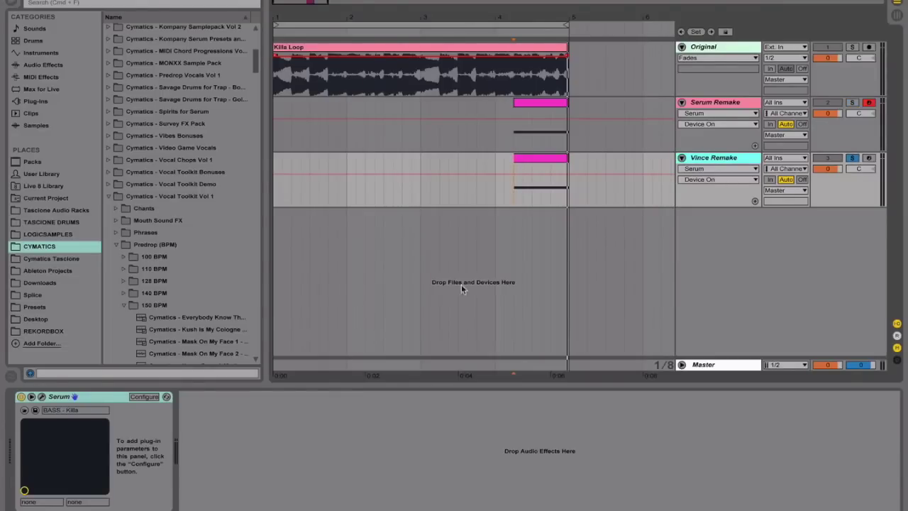
Step: Open the duplicated track's Serum instrument and reset it to the Init preset
left_click(42, 397)
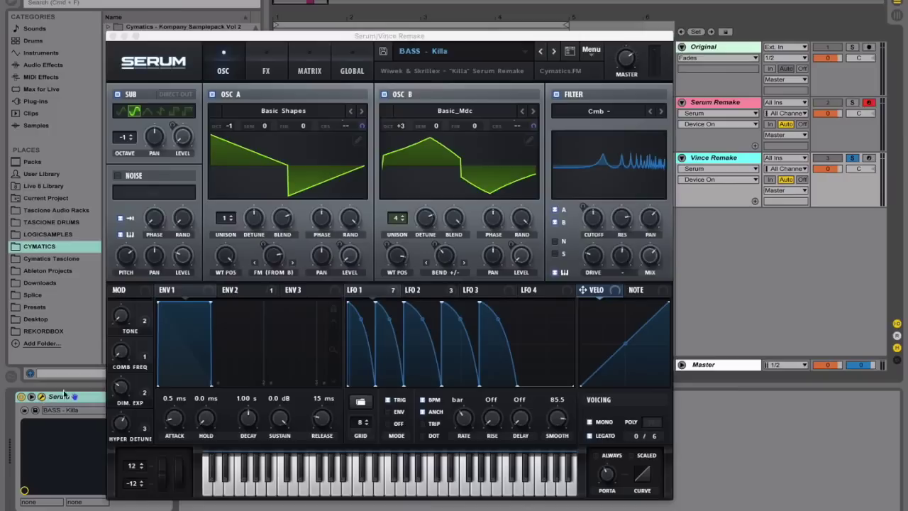
left_click(595, 53)
left_click(616, 110)
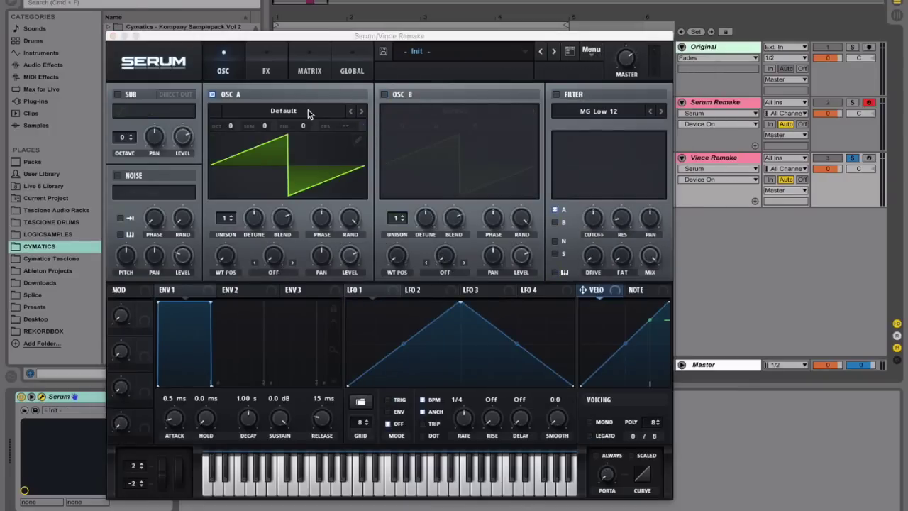
Step: Load the analog Basic Shapes wavetable into oscillator A and raise its wavetable position to the saw shape
left_click(310, 113)
mouse_move(298, 125)
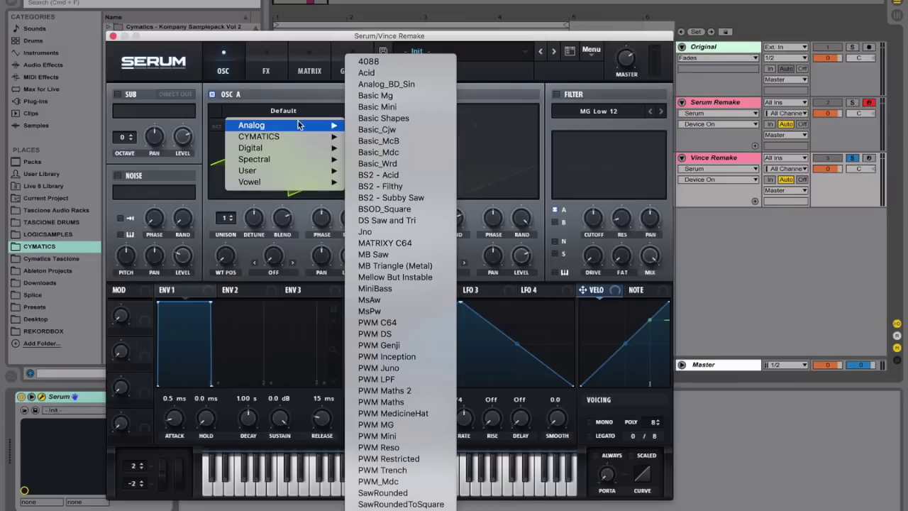
left_click(379, 118)
left_click_drag(233, 251, 258, 100)
Step: Enable oscillator B, load the analog Basic_Mdc wavetable, and raise its wavetable position
left_click(384, 95)
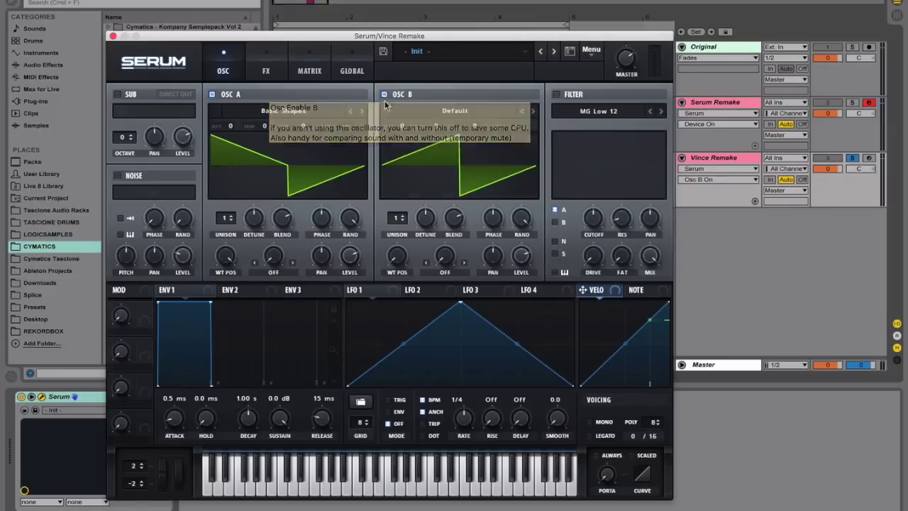
left_click(440, 113)
mouse_move(454, 125)
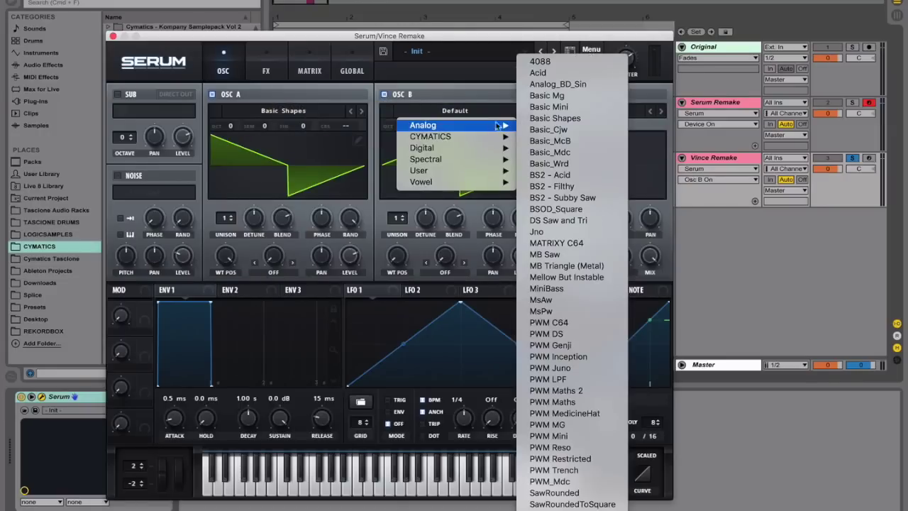
left_click(550, 151)
left_click_drag(392, 193, 401, 144)
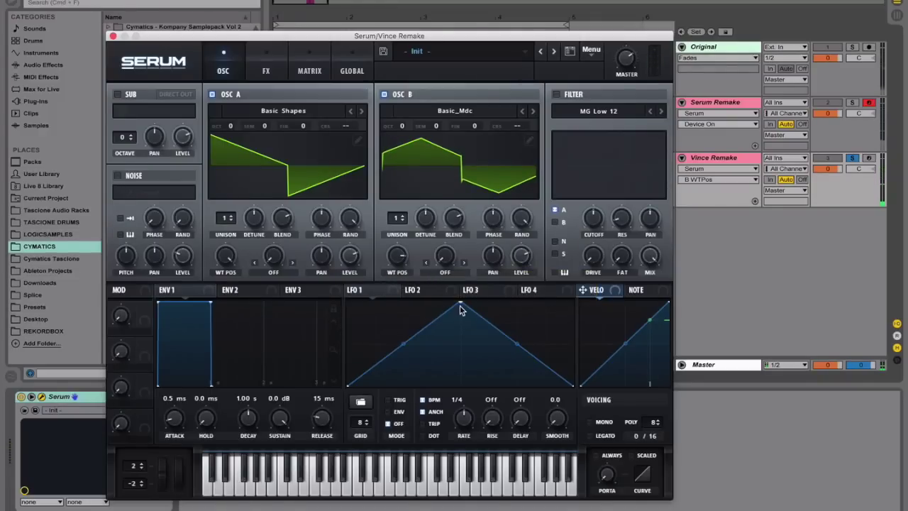
Step: Set LFO 1 to Trig mode with a grid of 12 and draw two steep falling ramps at its start
left_click_drag(462, 305, 335, 278)
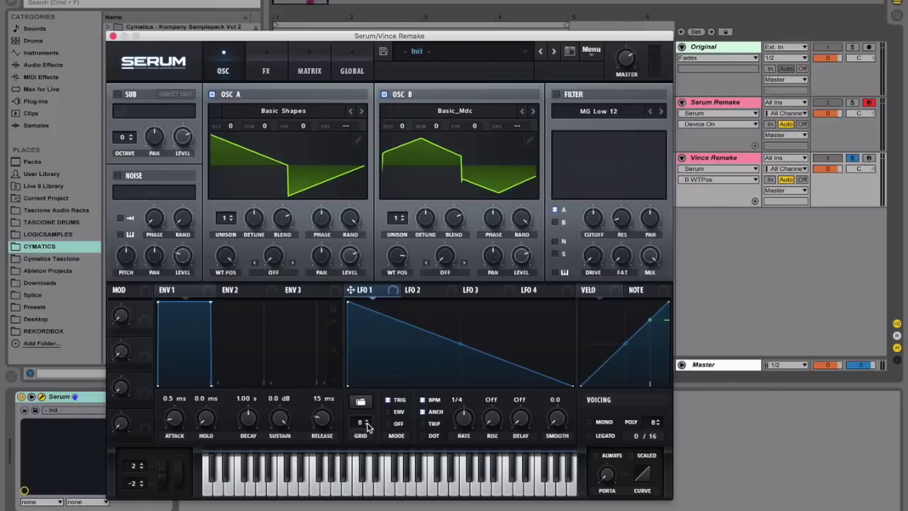
left_click_drag(362, 424, 365, 398)
double_click(375, 313)
left_click_drag(376, 313, 406, 401)
double_click(399, 388)
double_click(399, 312)
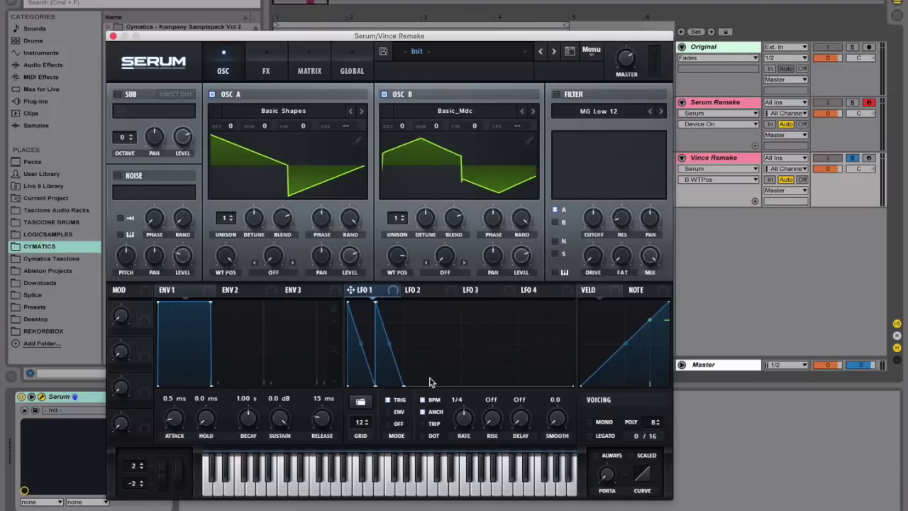
Step: Add three wider falling ramps to LFO 1, ending at about three quarters of the cycle, and bow all five ramps upward
left_click_drag(427, 386, 404, 298)
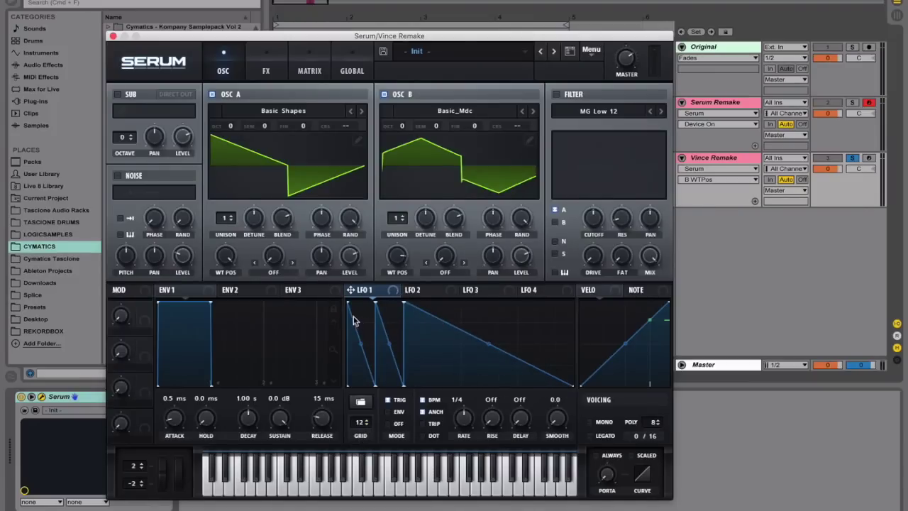
scroll(359, 440, "up", 4)
left_click_drag(361, 451, 363, 457)
left_click_drag(442, 320, 479, 298)
left_click_drag(515, 339, 517, 388)
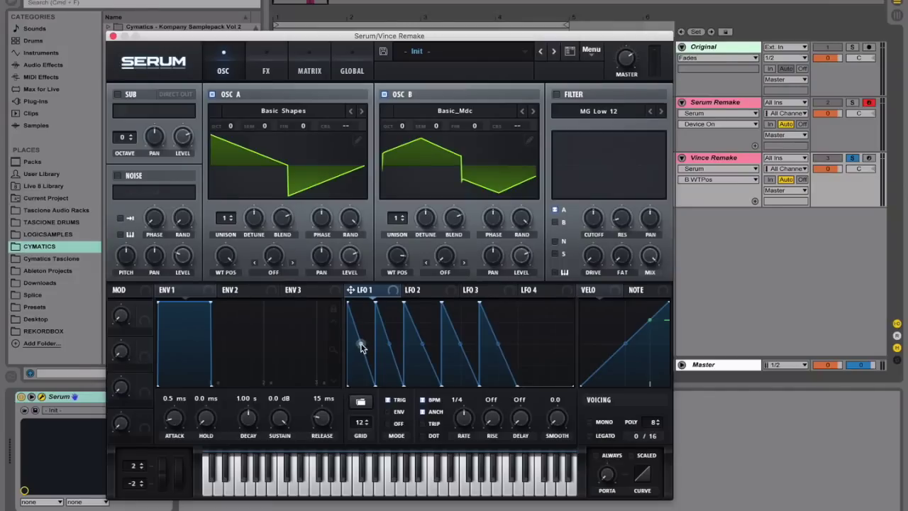
left_click_drag(362, 341, 361, 334)
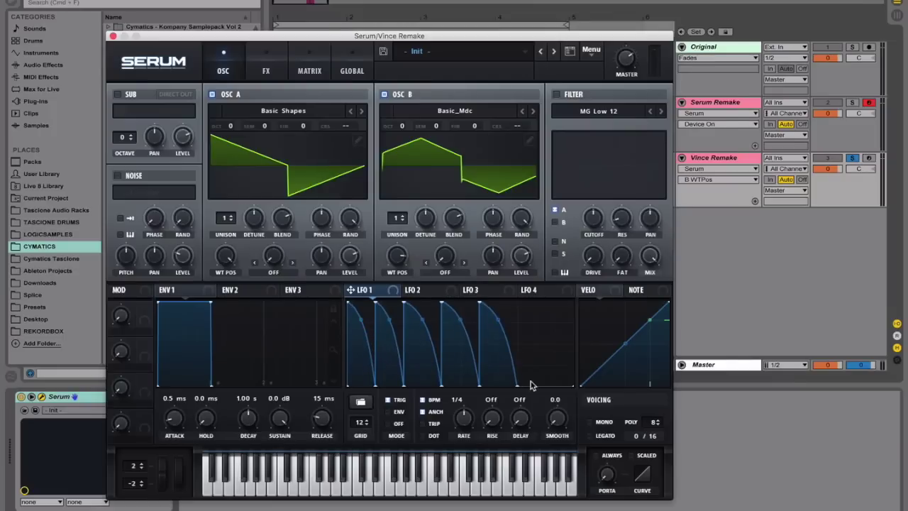
Step: Assign LFO 1 to both oscillators' levels, with oscillator A's base level at 0% and its modulation amount about 64
left_click_drag(369, 290, 350, 257)
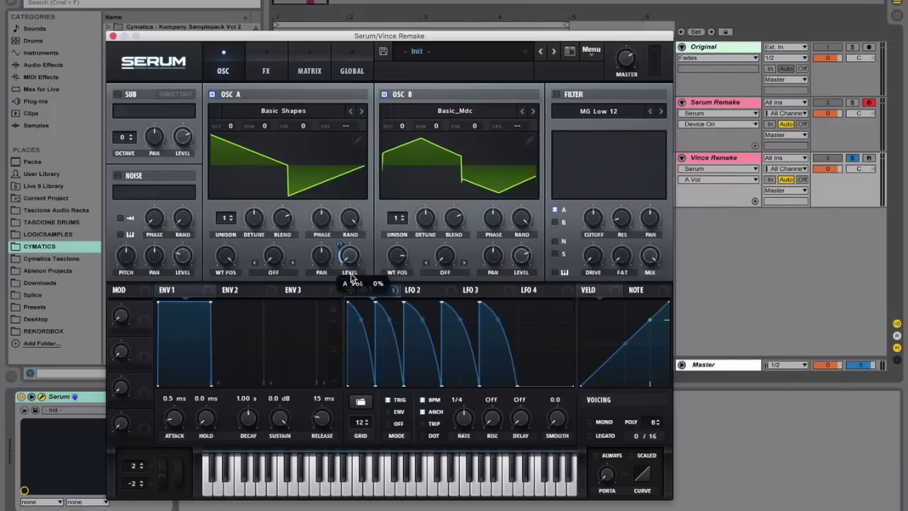
left_click_drag(351, 268, 350, 221)
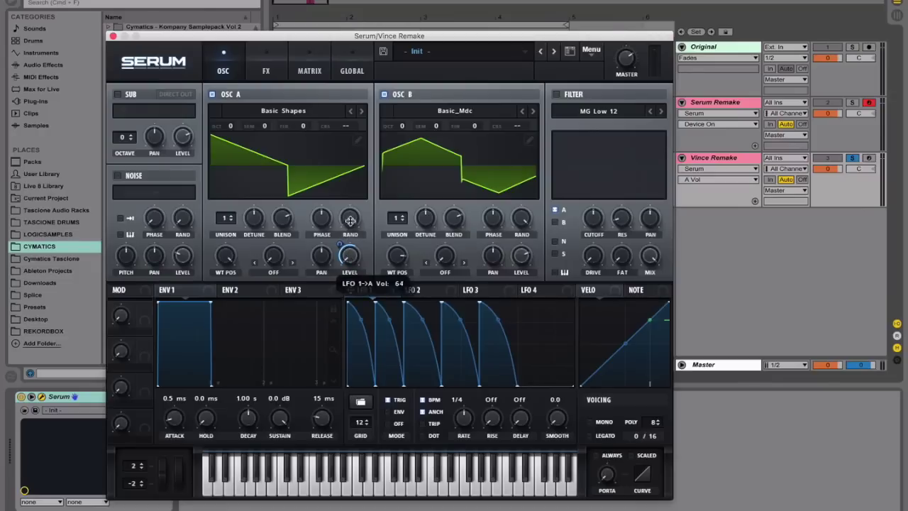
left_click_drag(363, 289, 516, 257)
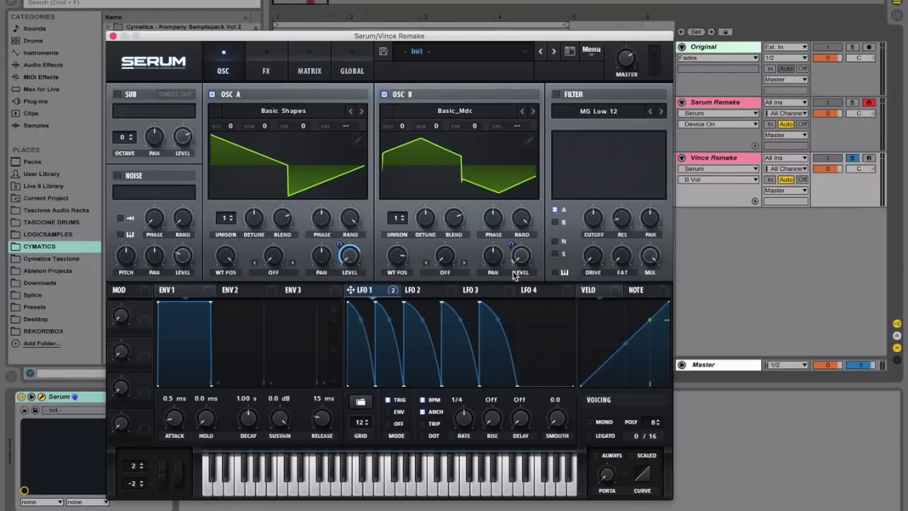
Step: Set oscillator A's warp mode to FM (from B) at about 81% and modulate the warp amount with LFO 1
left_click(283, 273)
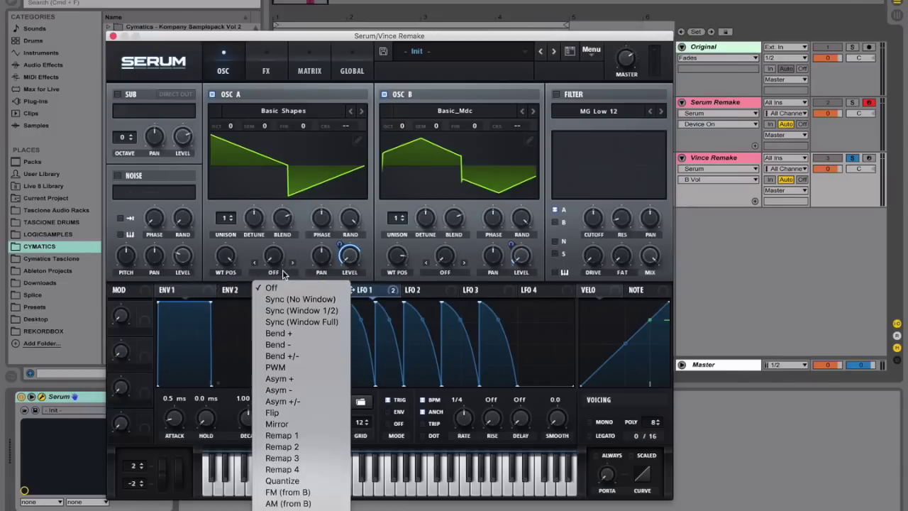
left_click(287, 491)
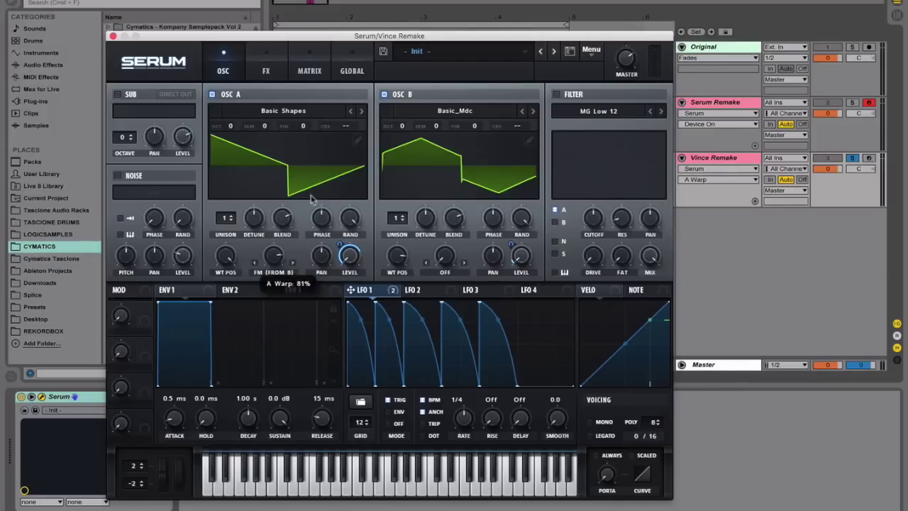
left_click_drag(364, 289, 261, 268)
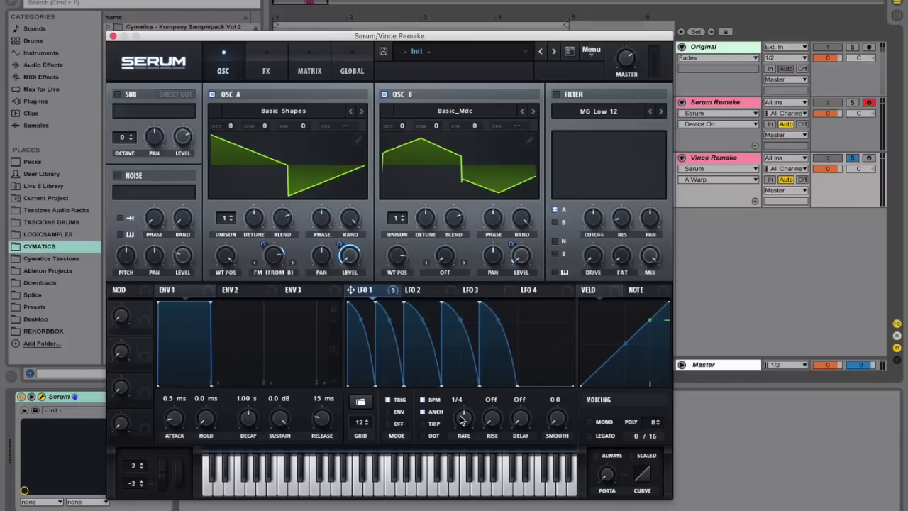
Step: Set the rates of LFO 1 and LFO 2 to bar
left_click_drag(462, 419, 466, 428)
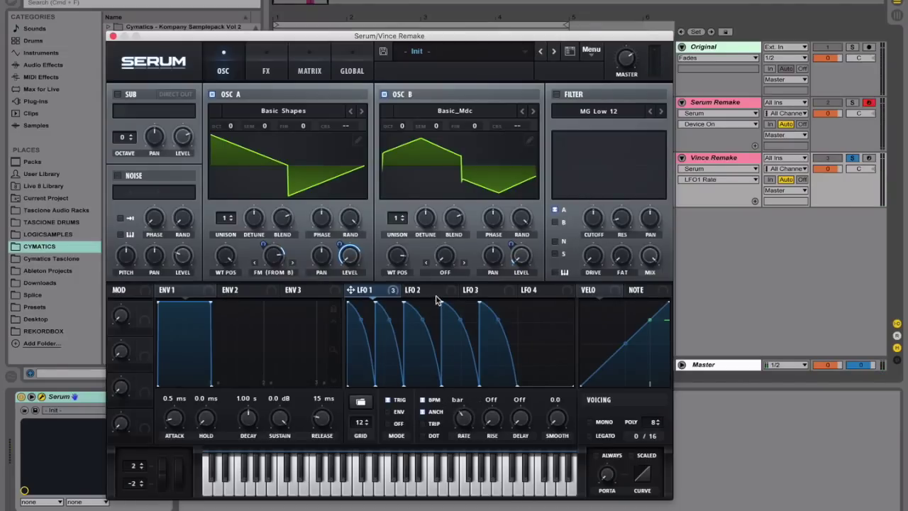
left_click(433, 292)
left_click(466, 429)
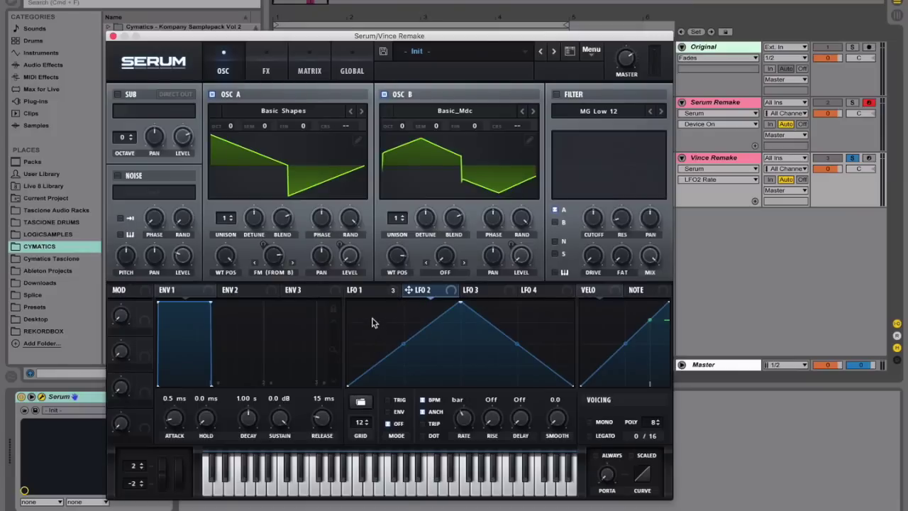
left_click(376, 292)
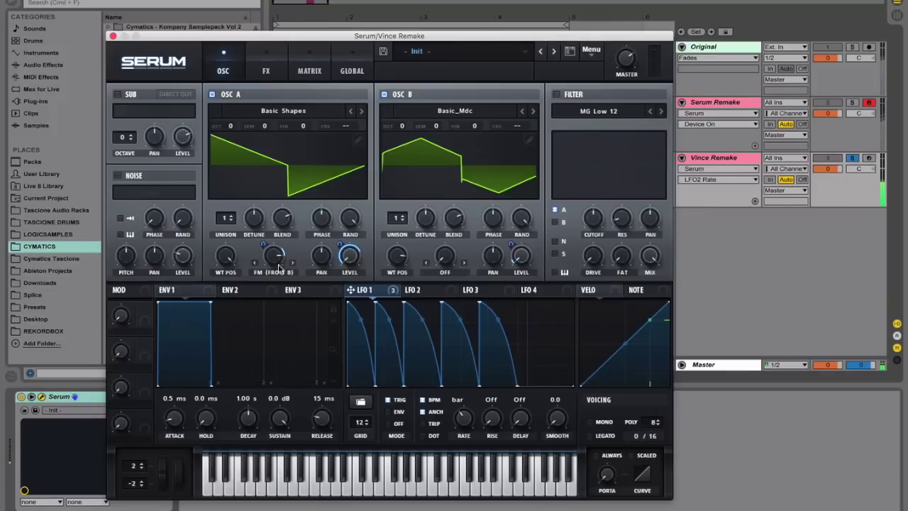
Step: Set oscillator A's octave to -1 and oscillator B's octave to +3
left_click(230, 129)
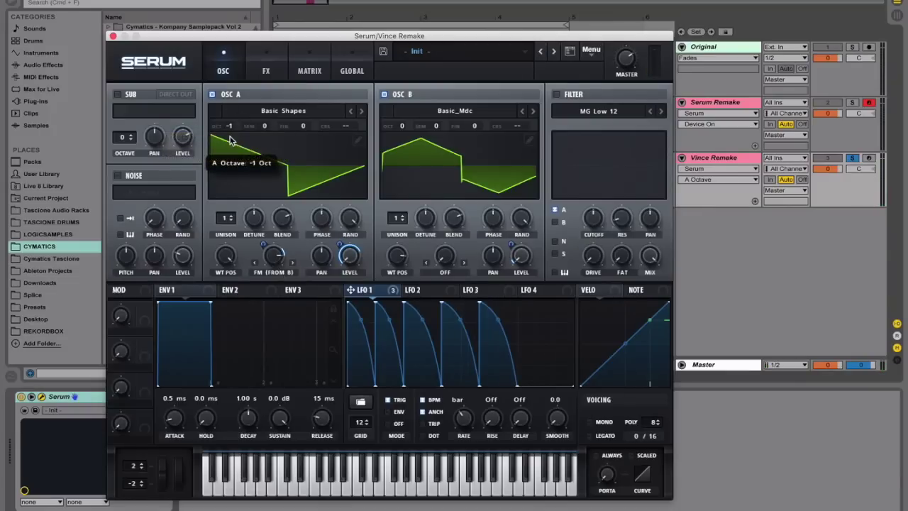
left_click_drag(402, 128, 403, 73)
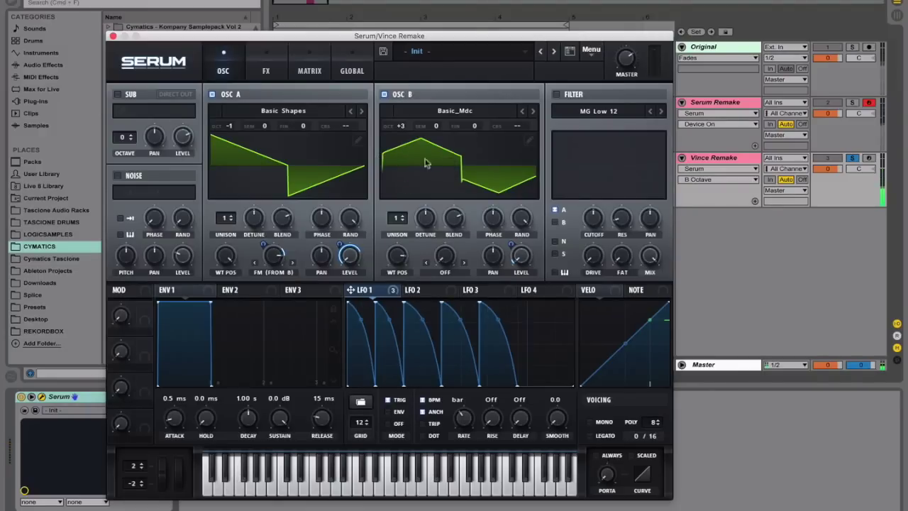
Step: Assign LFO 2 to the coarse pitch of both oscillators and reshape its curve into a gentle falling slope starting just below mid-height
left_click(442, 294)
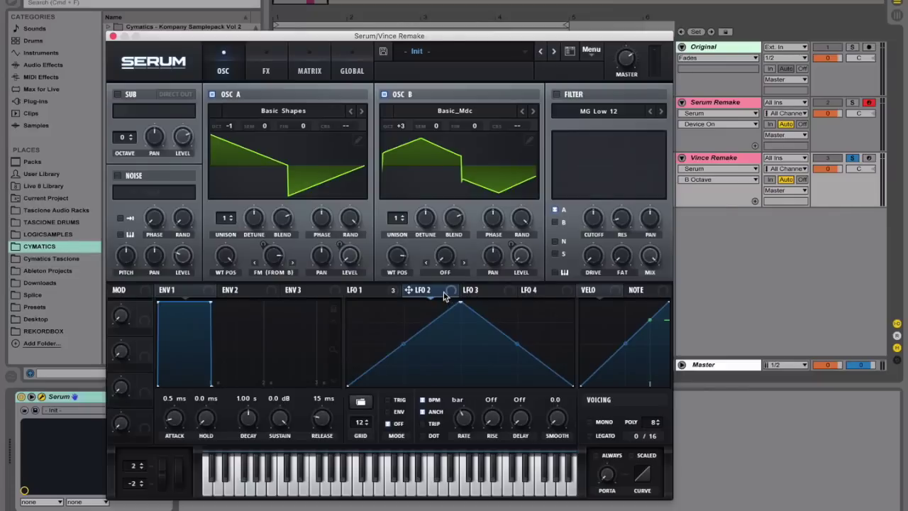
left_click_drag(442, 295, 349, 128)
left_click_drag(430, 291, 534, 126)
left_click_drag(347, 385, 346, 359)
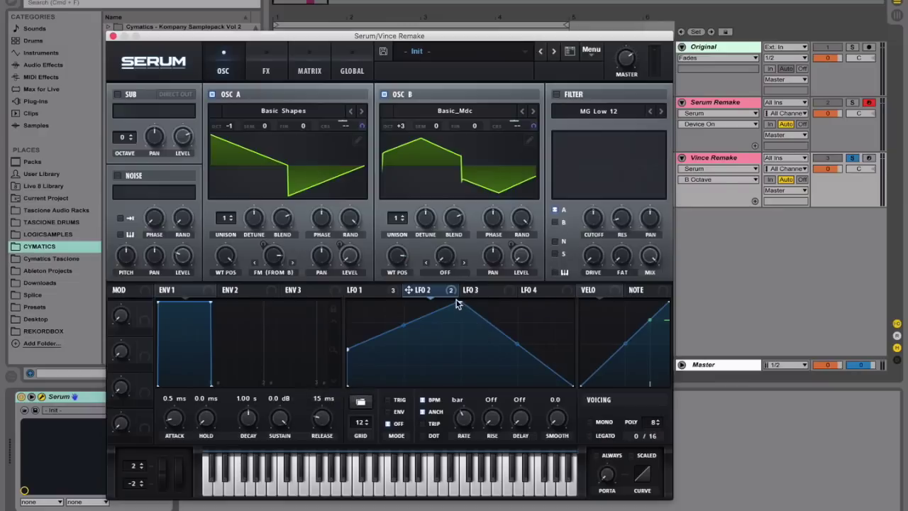
left_click_drag(462, 302, 578, 364)
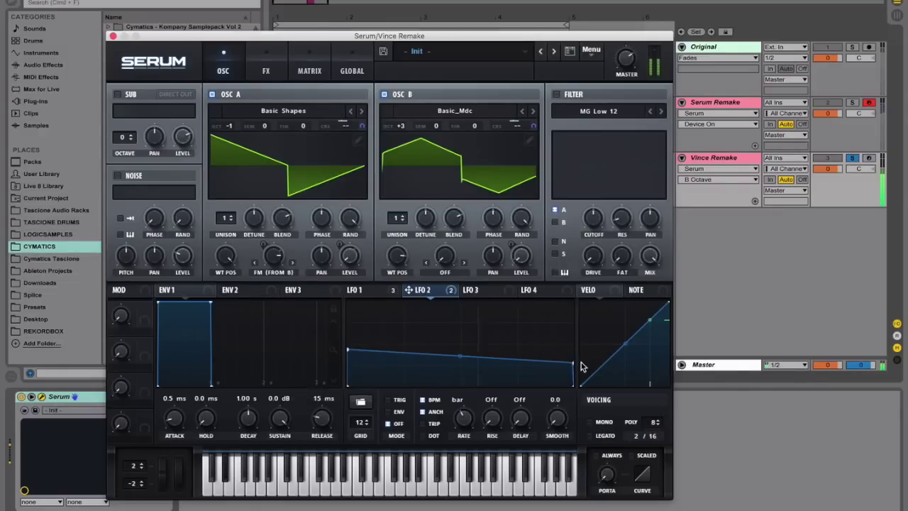
Step: Set LFO 2 to trigger mode and modulate oscillator B's wavetable position with LFO 1
left_click(389, 401)
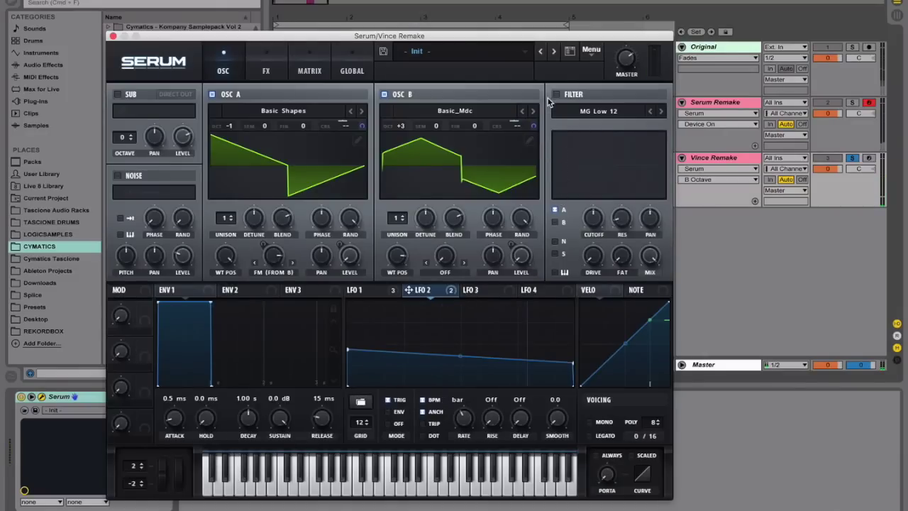
left_click(380, 292)
mouse_move(387, 297)
left_mouse_down()
mouse_move(405, 266)
mouse_move(396, 259)
mouse_move(388, 280)
left_mouse_up()
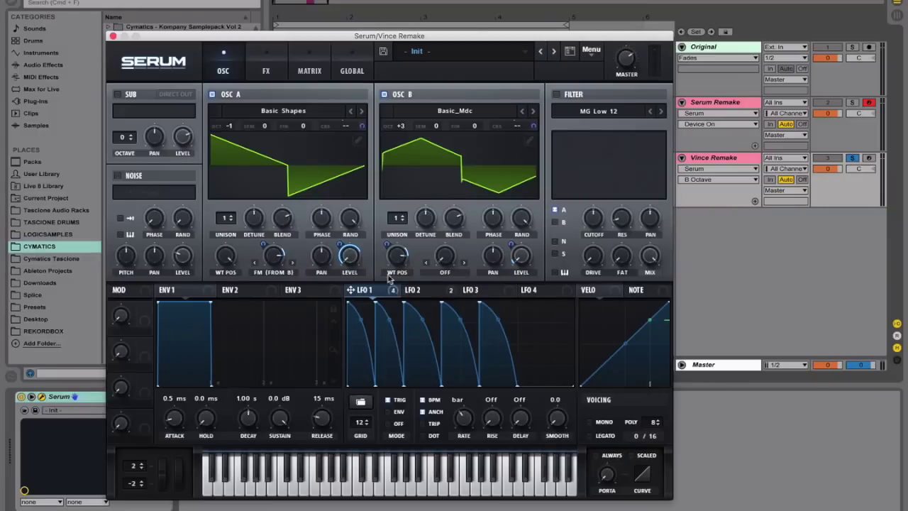
Step: Set oscillator B's warp mode to Bend +/- and modulate the warp amount with LFO 1 at 51
left_click(447, 275)
left_click(456, 353)
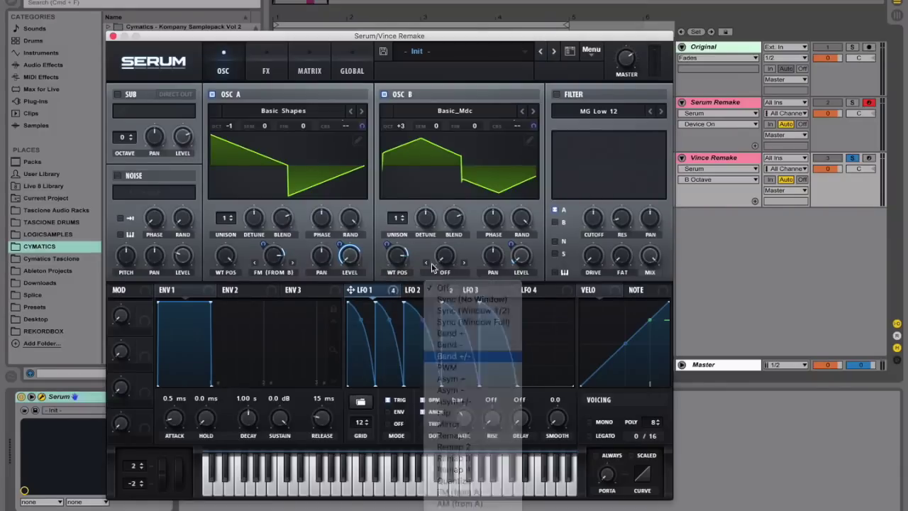
left_click_drag(395, 289, 432, 270)
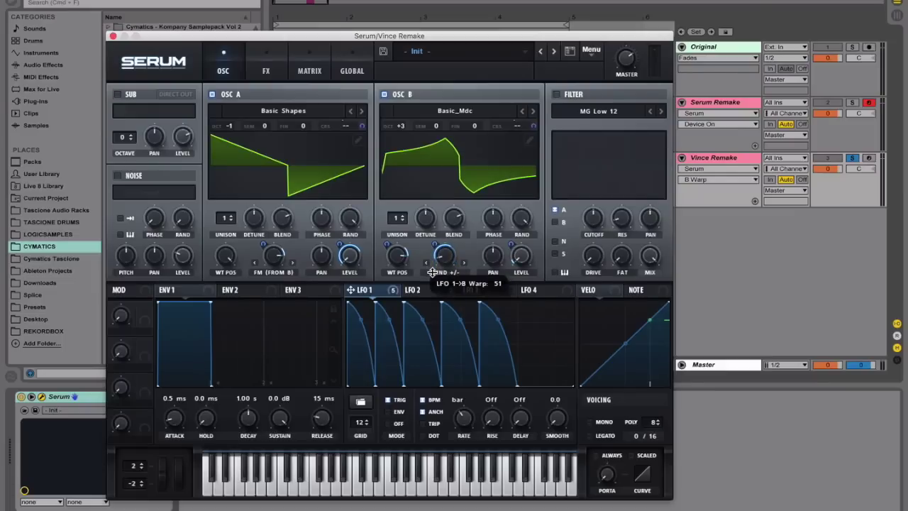
Step: Give oscillator B 4 unison voices and raise its unison detune
left_click_drag(401, 219, 405, 191)
left_click_drag(429, 222, 433, 193)
left_click_drag(460, 224, 468, 186)
left_click_drag(427, 220, 427, 217)
left_click_drag(444, 257, 445, 257)
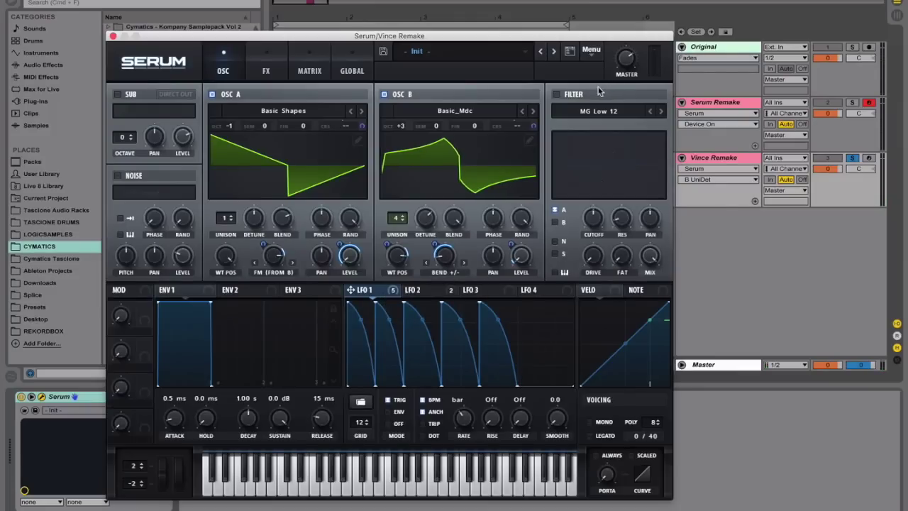
Step: Enable the filter and set its type to Cmb -
left_click(556, 95)
left_click(580, 111)
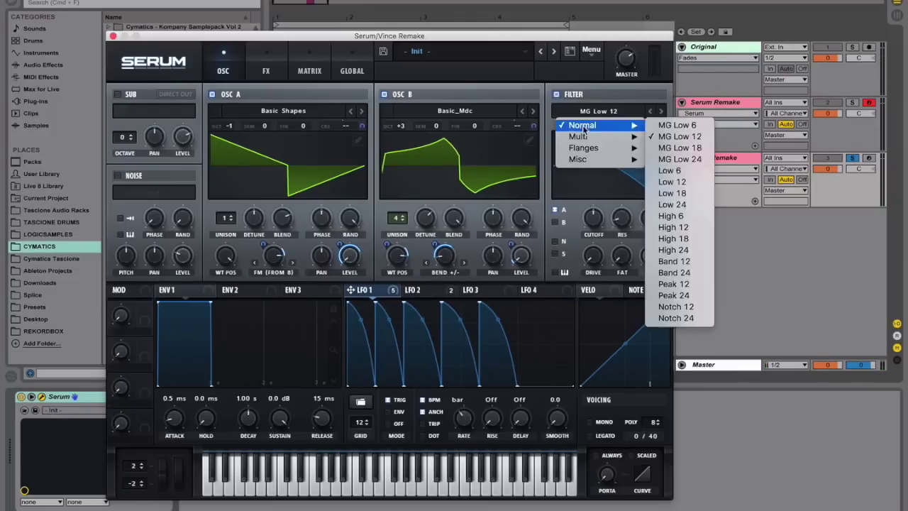
mouse_move(627, 151)
left_click(671, 160)
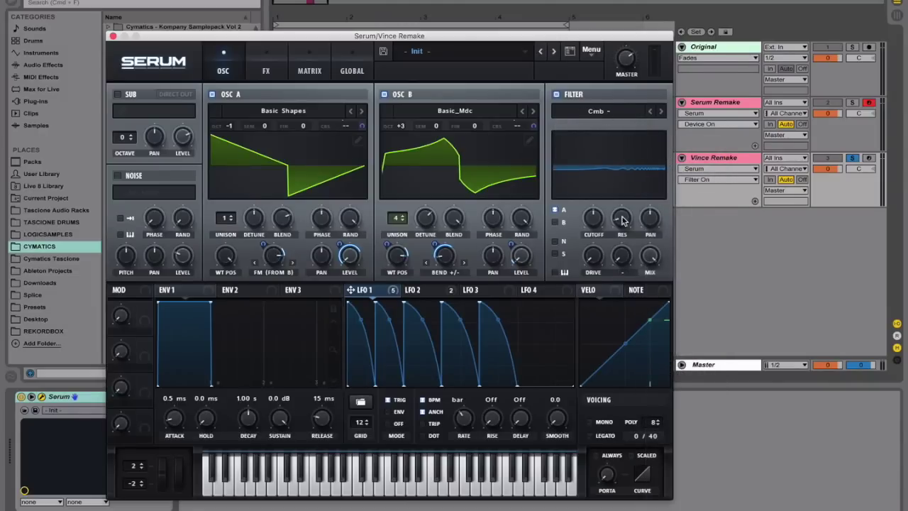
Step: Route oscillator B through the filter with key tracking on and modulate the filter cutoff with LFO 2
left_click(555, 222)
left_click(419, 290)
left_click_drag(444, 290, 582, 259)
Step: Set the filter's resonance to about 81%, drive to 36% and stereo to 58%, raise its unlabelled parameter, and lower the mix
left_click_drag(622, 220, 626, 192)
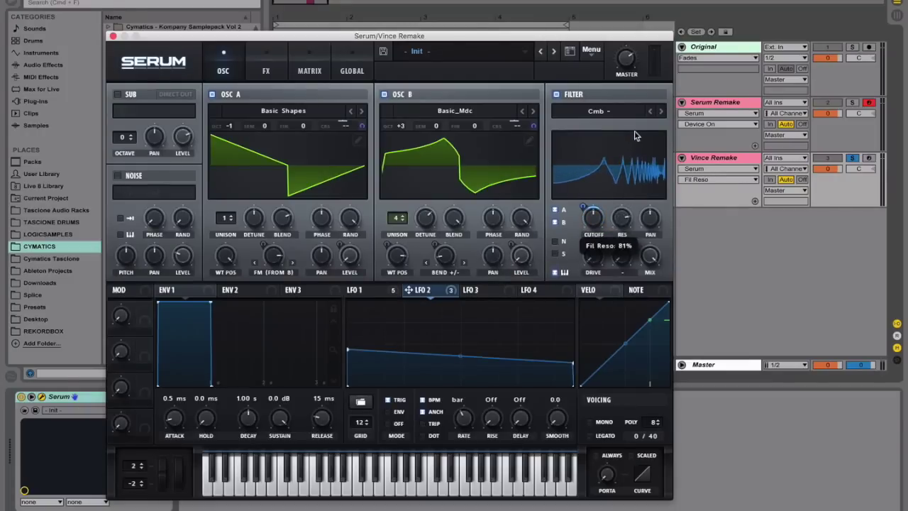
left_click_drag(598, 255, 602, 211)
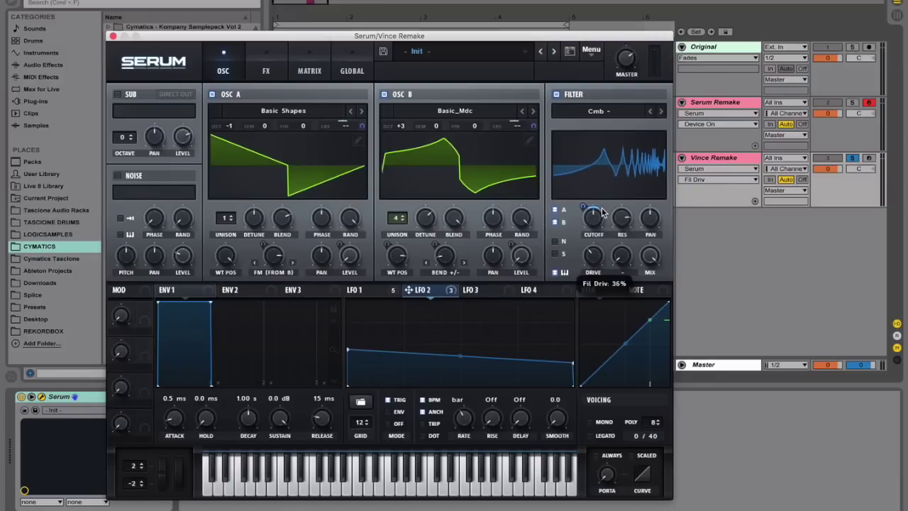
left_click_drag(611, 260, 637, 186)
left_click_drag(649, 225, 647, 218)
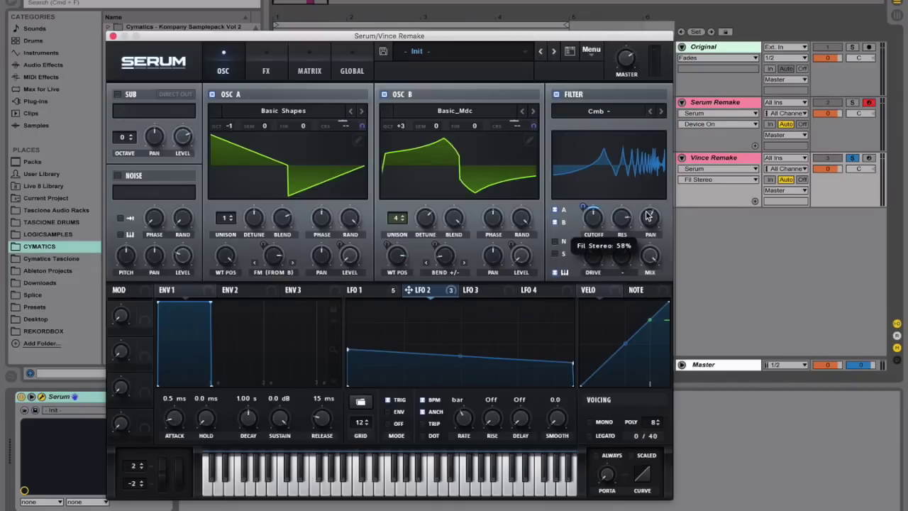
left_click_drag(651, 254, 646, 275)
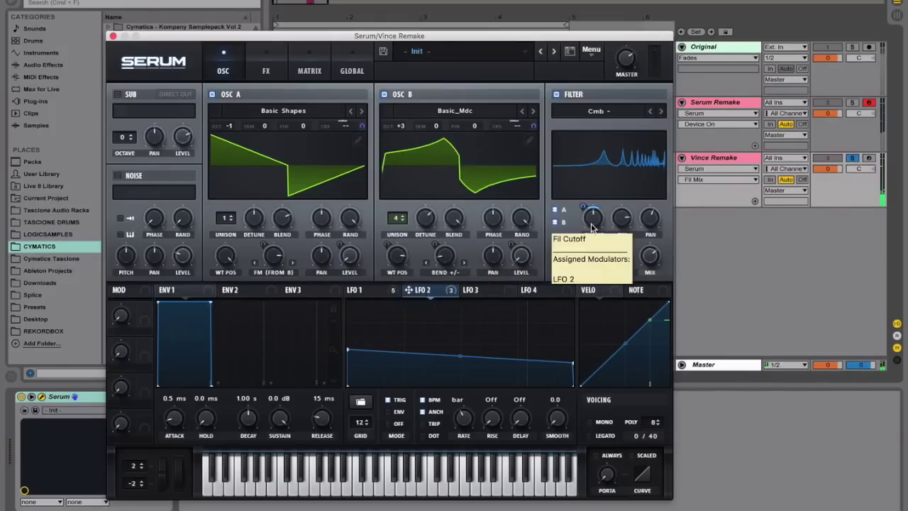
Step: Try the filter's stereo at 50%, raise it back above centre, and fine-tune the resonance
mouse_move(589, 215)
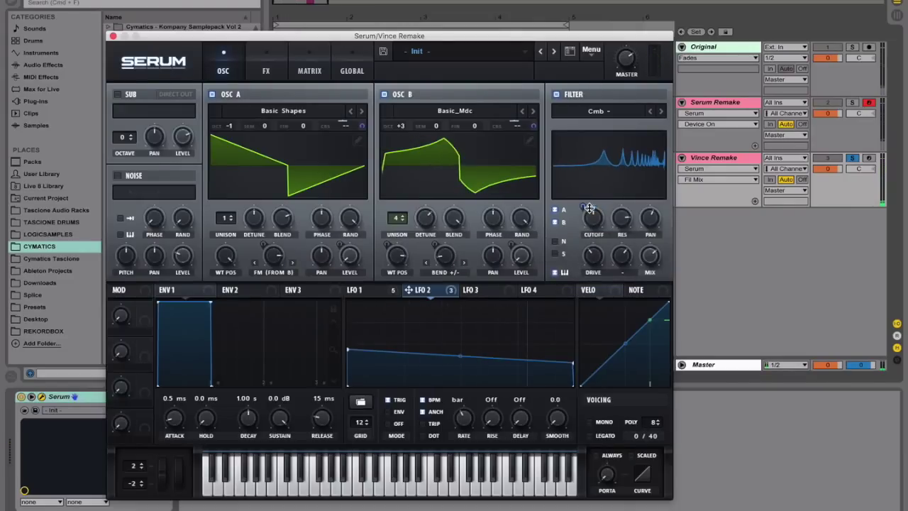
left_click_drag(650, 222, 650, 227)
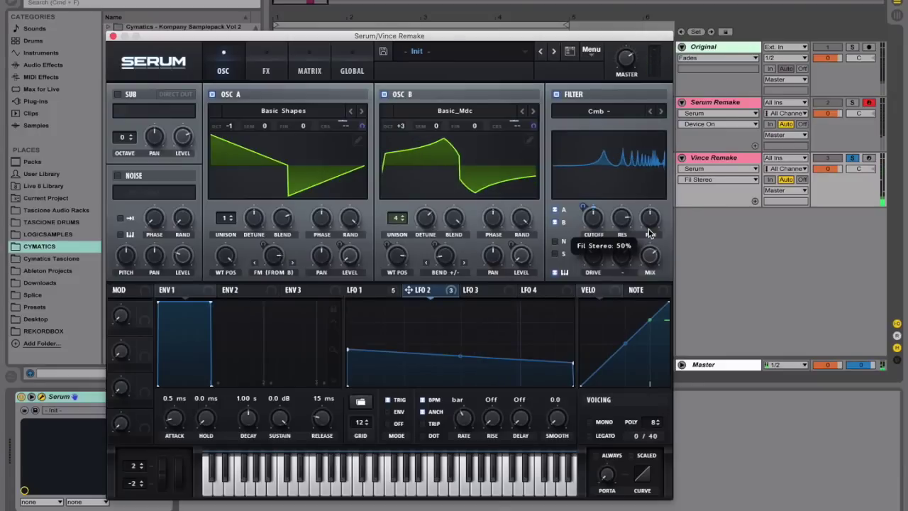
left_click_drag(648, 230, 648, 212)
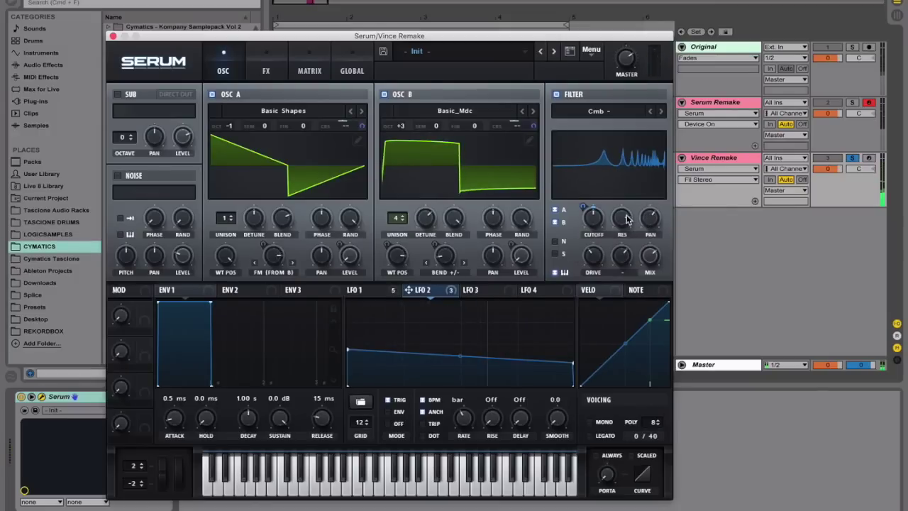
left_click(626, 217)
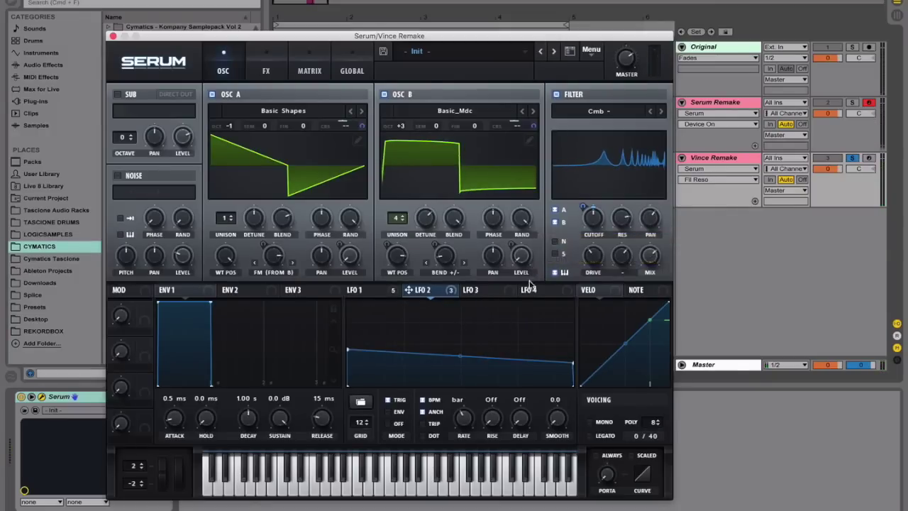
Step: Set the smoothing of LFO 1 to about 81.6
left_click(391, 293)
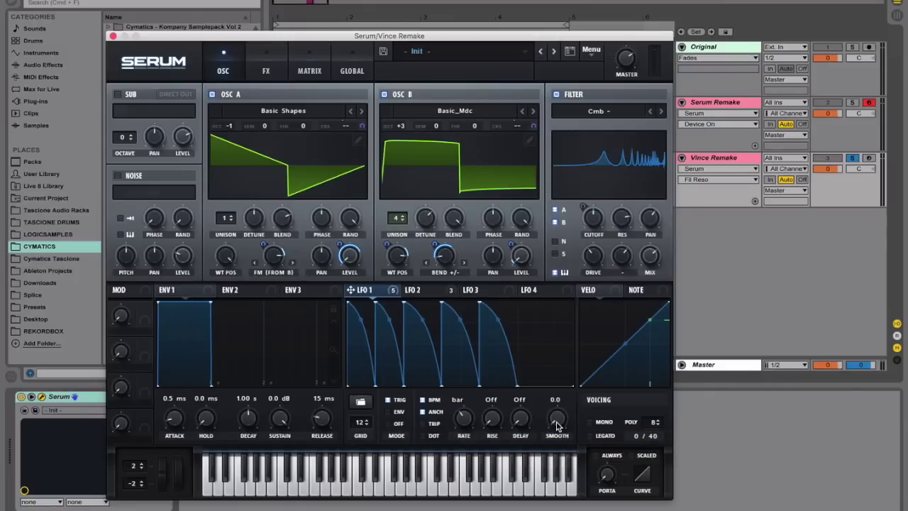
left_click_drag(557, 426, 575, 320)
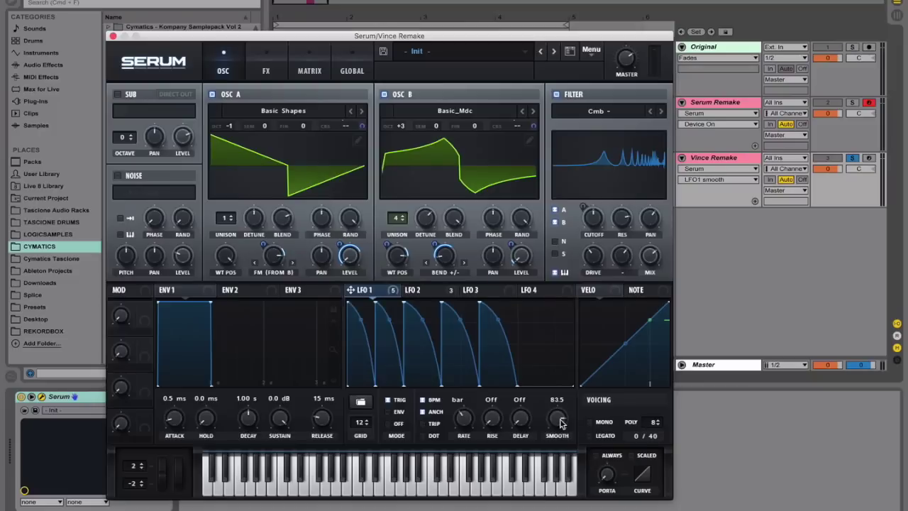
left_click_drag(557, 418, 563, 427)
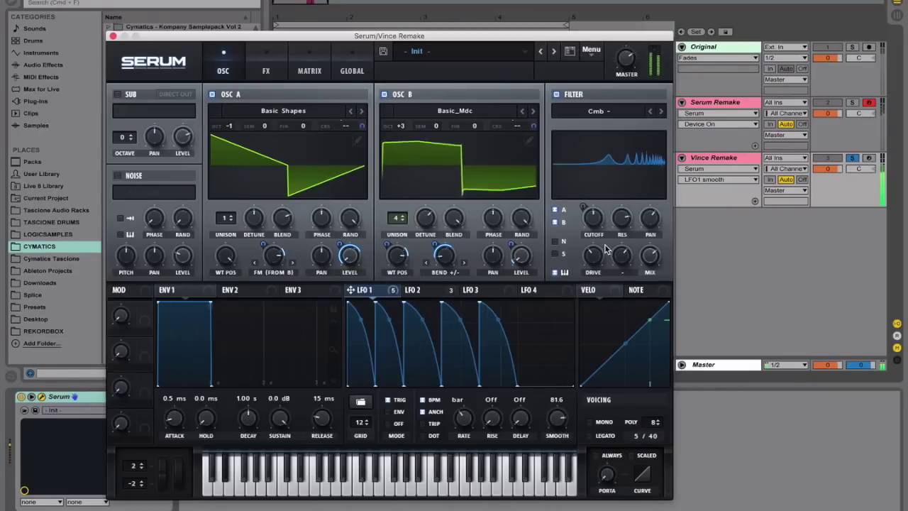
Step: Enable the sub oscillator at octave -1 and modulate its level with ENV 2, shaped with 0% sustain and a 949 ms decay
left_click(118, 94)
left_click_drag(122, 144, 123, 149)
left_click(223, 291)
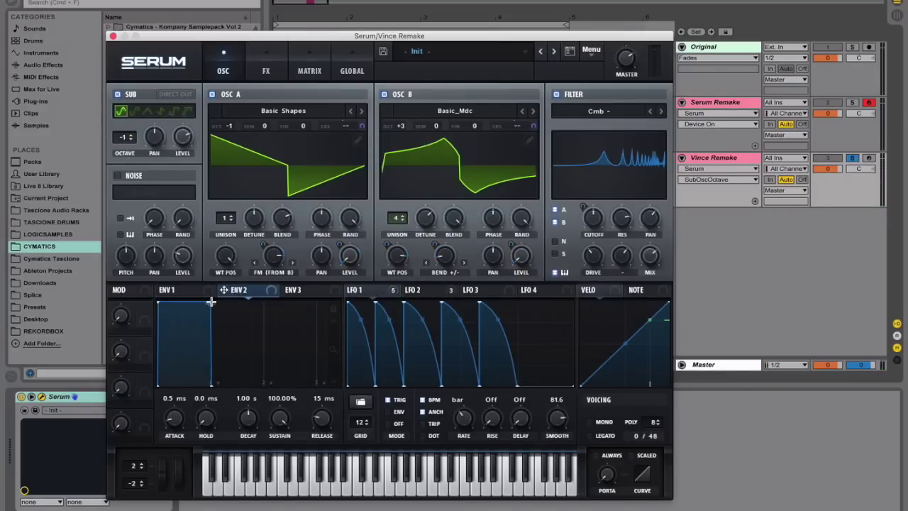
left_click_drag(212, 302, 199, 401)
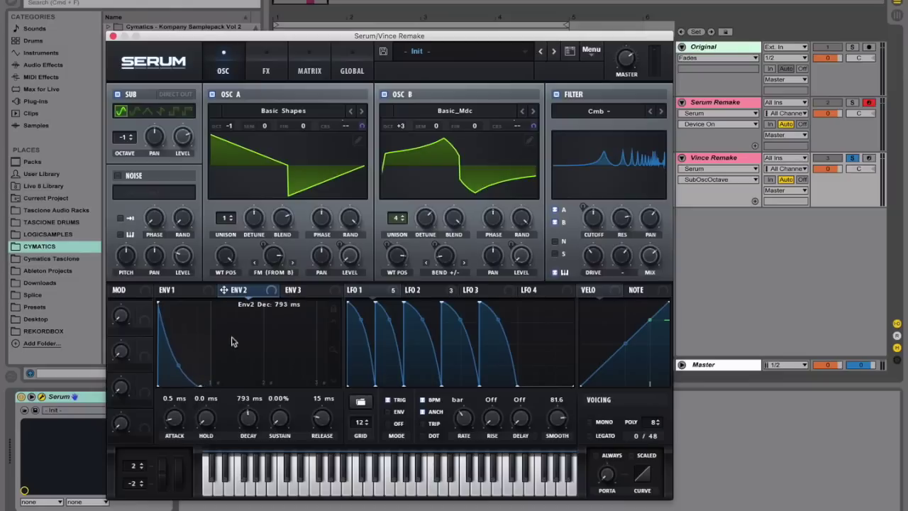
left_click_drag(247, 293, 181, 64)
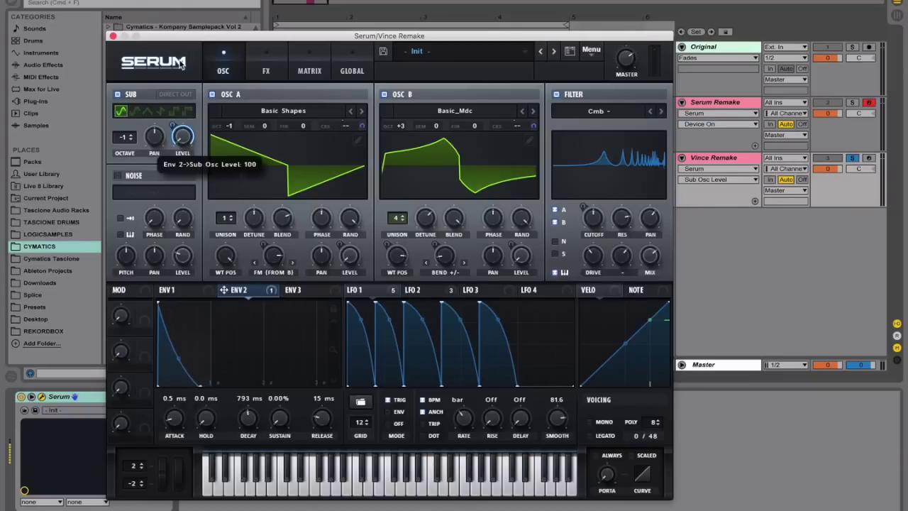
left_click_drag(240, 425, 240, 424)
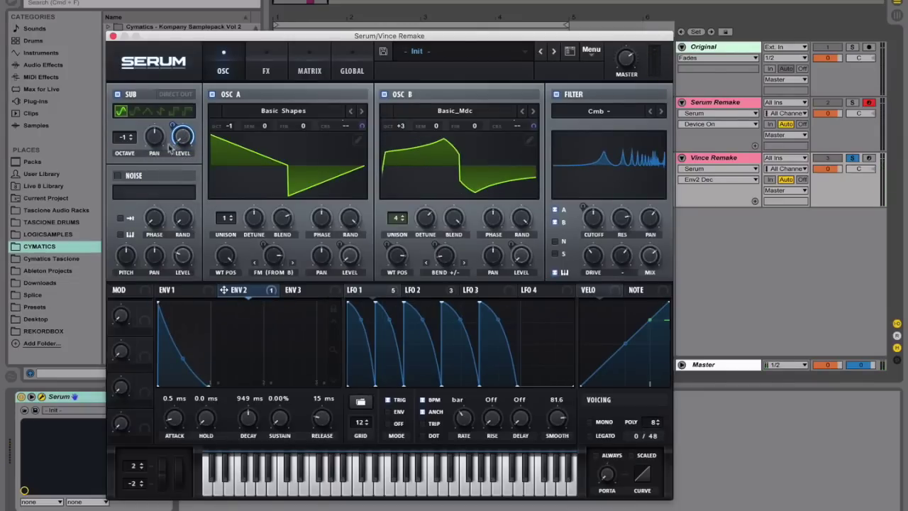
Step: Enable the EQ effect, switch its low band to a peak shape, and raise that band's frequency
left_click(268, 71)
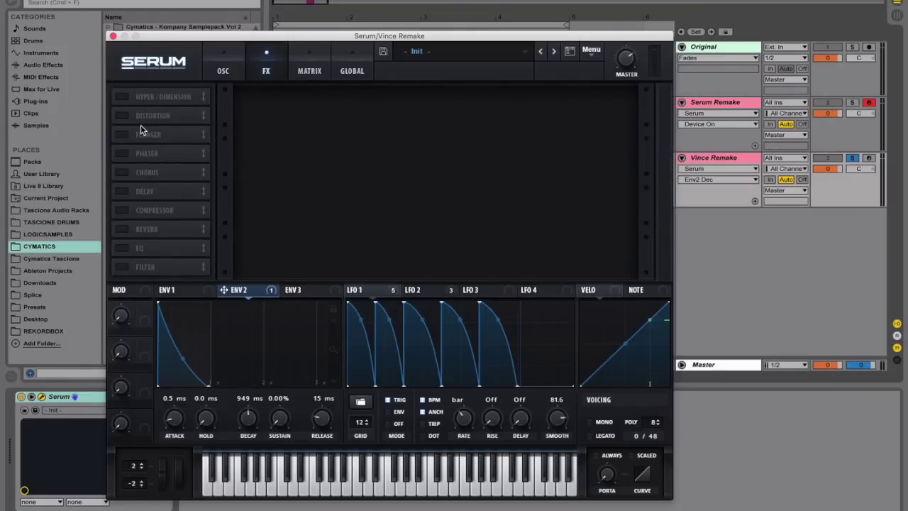
left_click(121, 249)
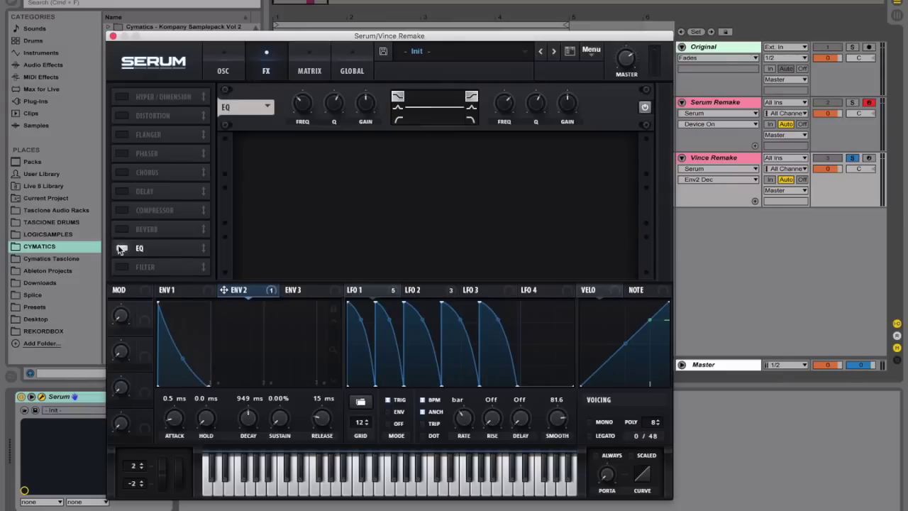
mouse_move(311, 107)
left_mouse_down()
mouse_move(315, 84)
mouse_move(310, 93)
left_mouse_up()
left_click(398, 109)
left_click(304, 105)
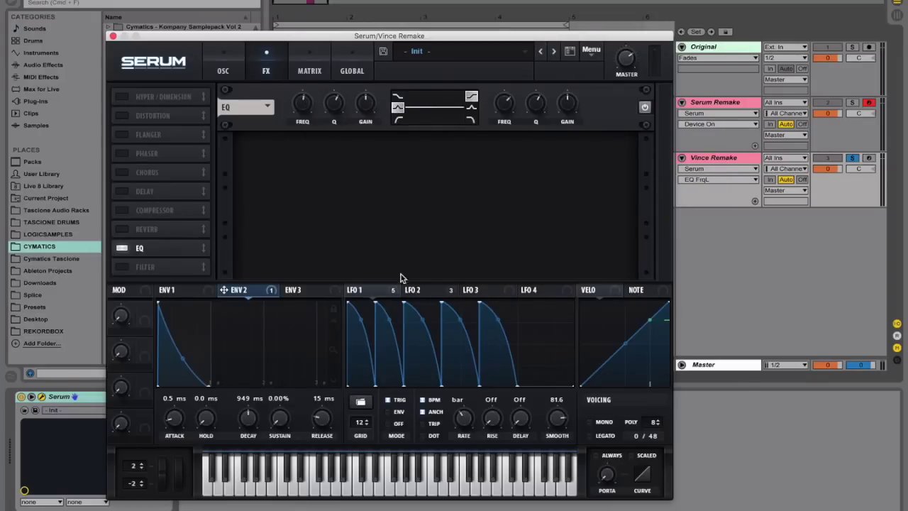
Step: Modulate the EQ low band's gain with LFO 1, reduce the modulation amount, and compare against the bypassed EQ
left_click_drag(388, 298, 361, 92)
left_click(360, 92)
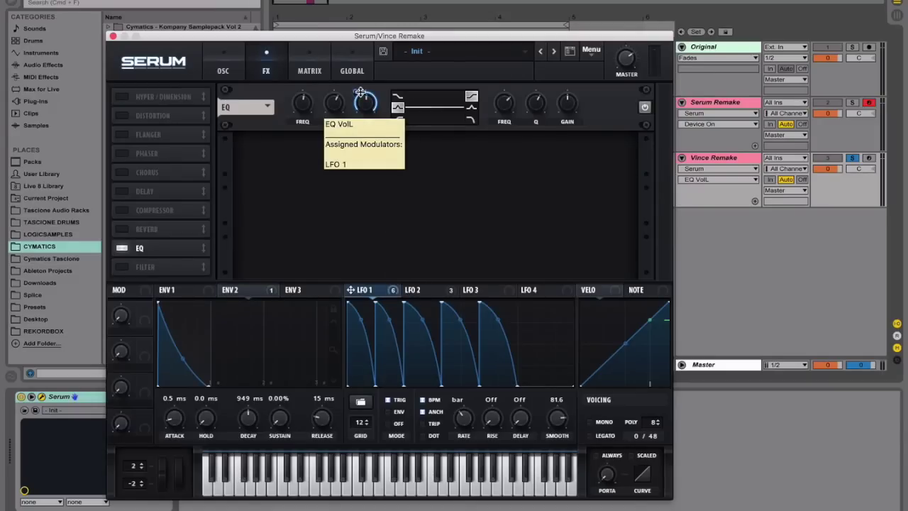
left_click_drag(356, 92, 349, 134)
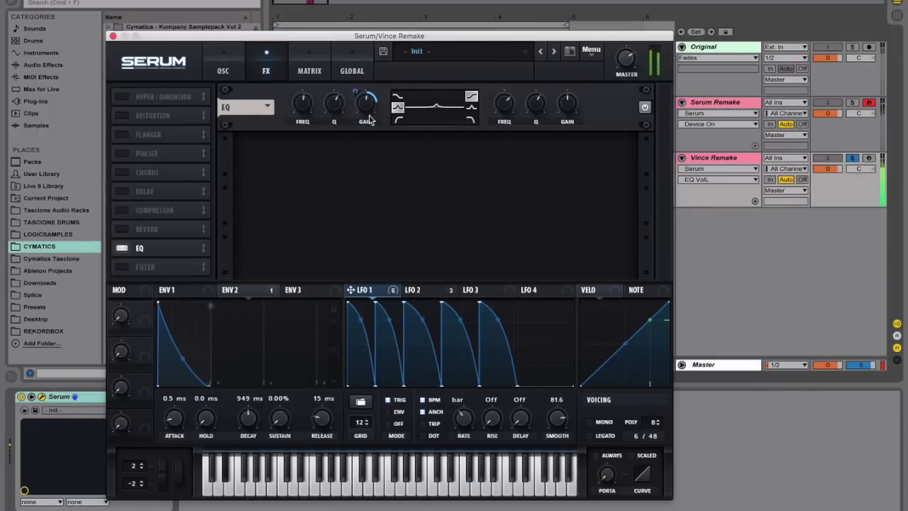
left_click(644, 107)
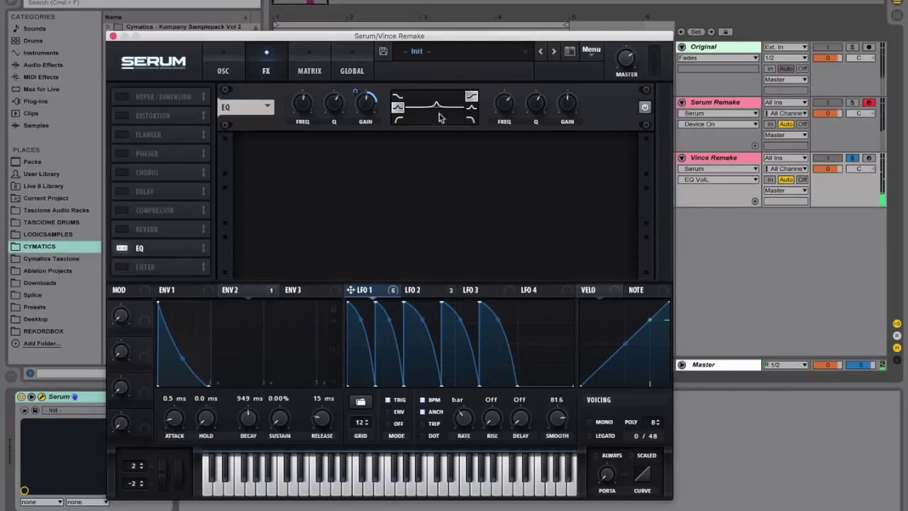
Step: Move the EQ to the start of the effects chain, enable the chorus, and place it directly after the EQ
left_click_drag(145, 247, 168, 89)
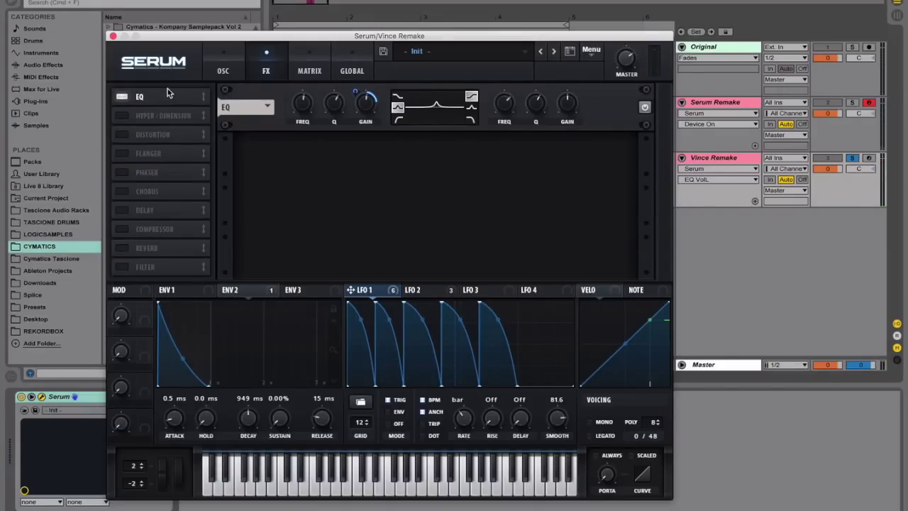
left_click(122, 190)
left_click_drag(142, 191, 148, 115)
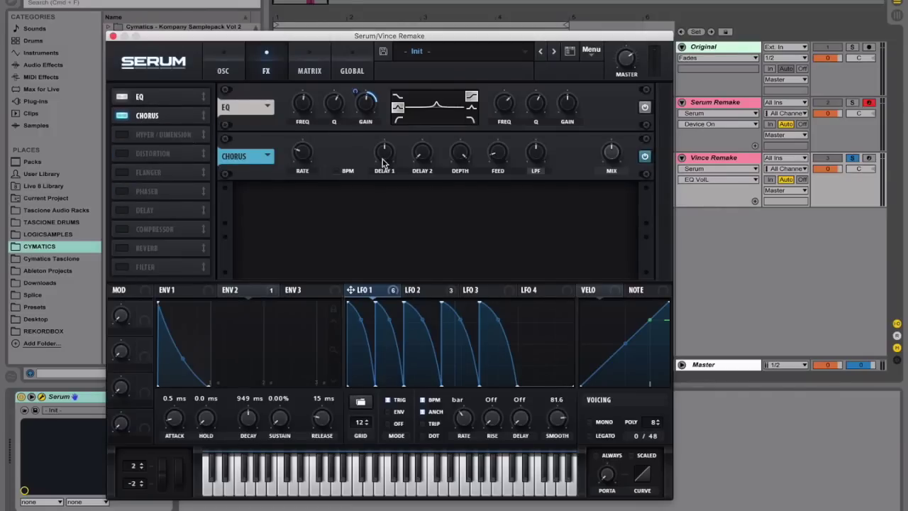
Step: Adjust the chorus with a shorter delay 1, longer delay 2, 63% feedback, the low-pass filter raised fully, and a slightly lower mix
scroll(382, 162, "down", 5)
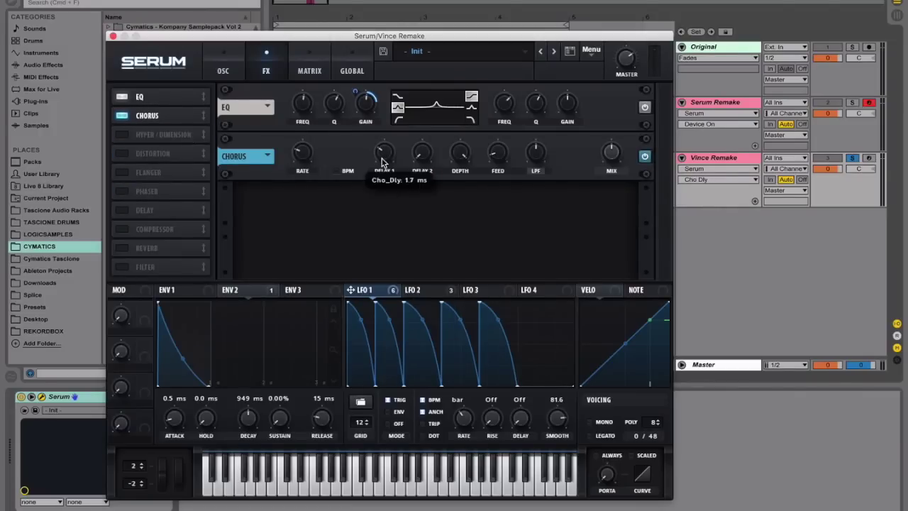
left_click_drag(380, 165, 418, 99)
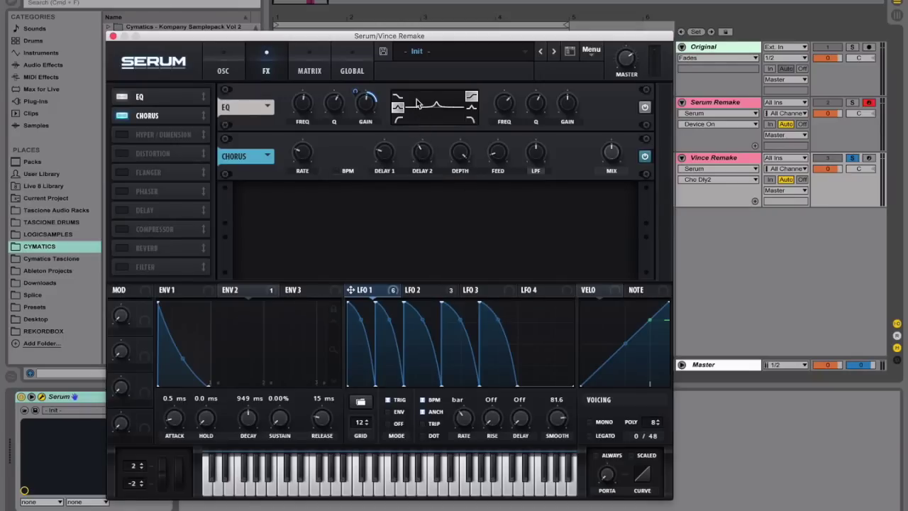
left_click_drag(499, 162, 513, 93)
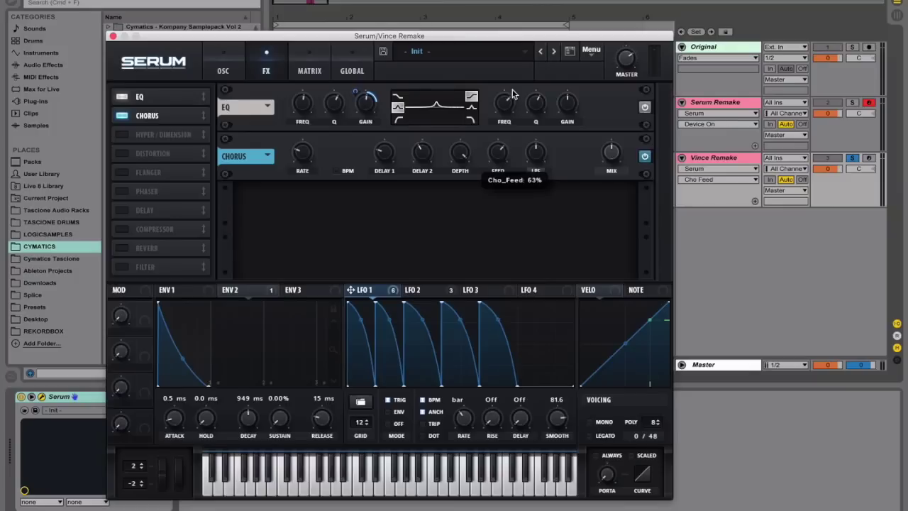
left_click_drag(538, 161, 554, 77)
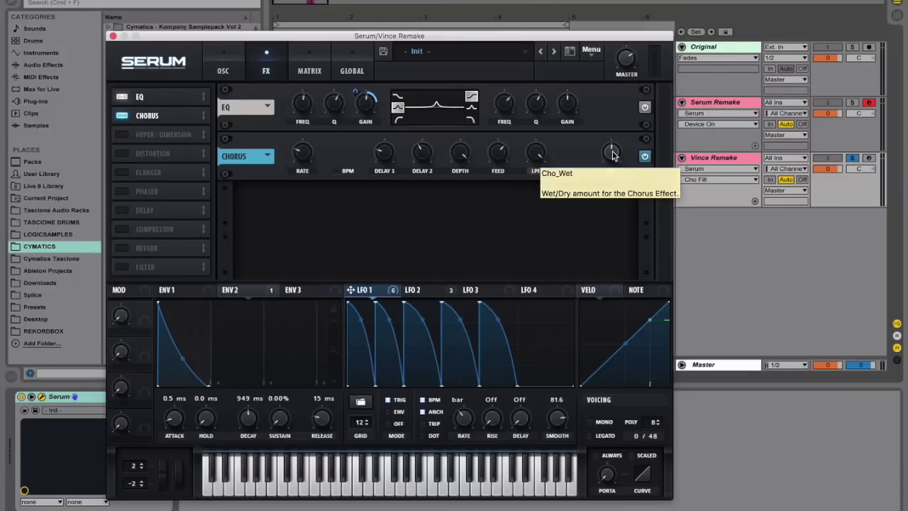
mouse_move(609, 147)
left_mouse_down()
mouse_move(607, 186)
mouse_move(610, 151)
left_mouse_up()
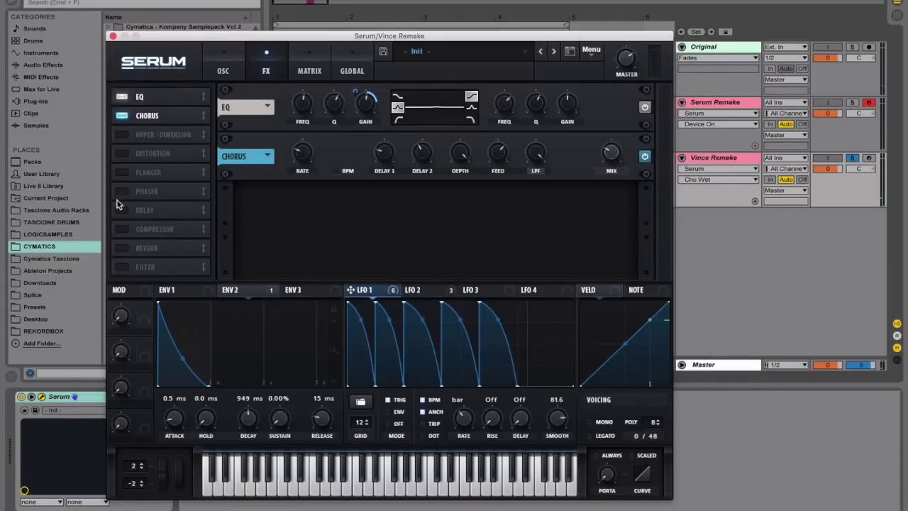
Step: Enable the Hyper/Dimension effect, adjust the dimension's mix with a smaller size, and lower the hyper mix
left_click(121, 135)
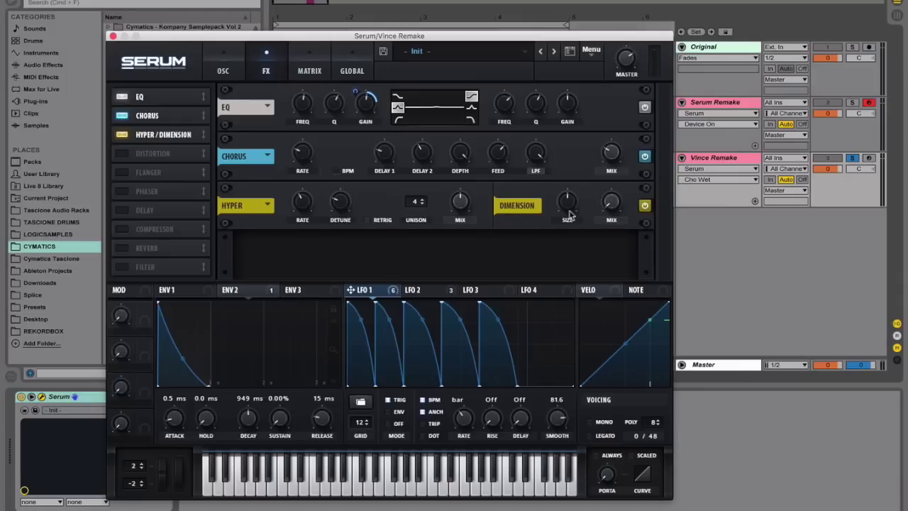
left_click_drag(612, 204, 565, 221)
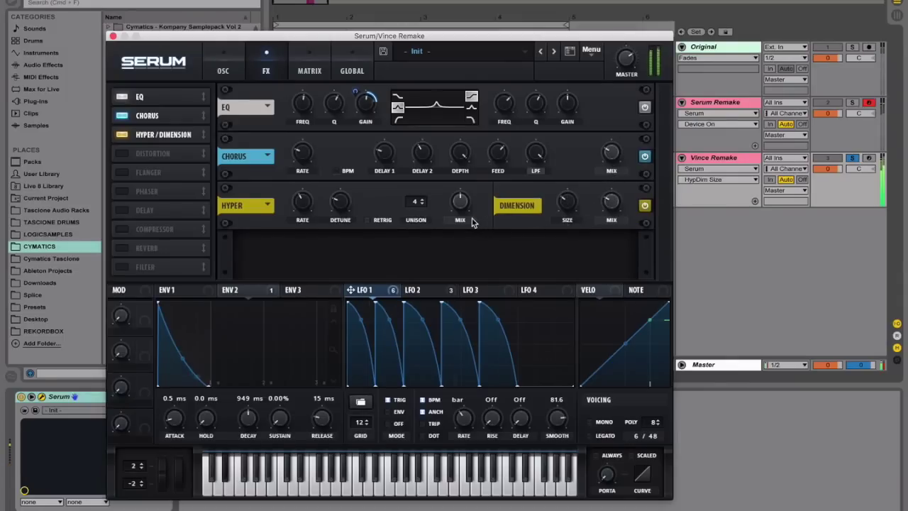
mouse_move(465, 207)
left_mouse_down()
mouse_move(458, 237)
mouse_move(461, 210)
left_mouse_up()
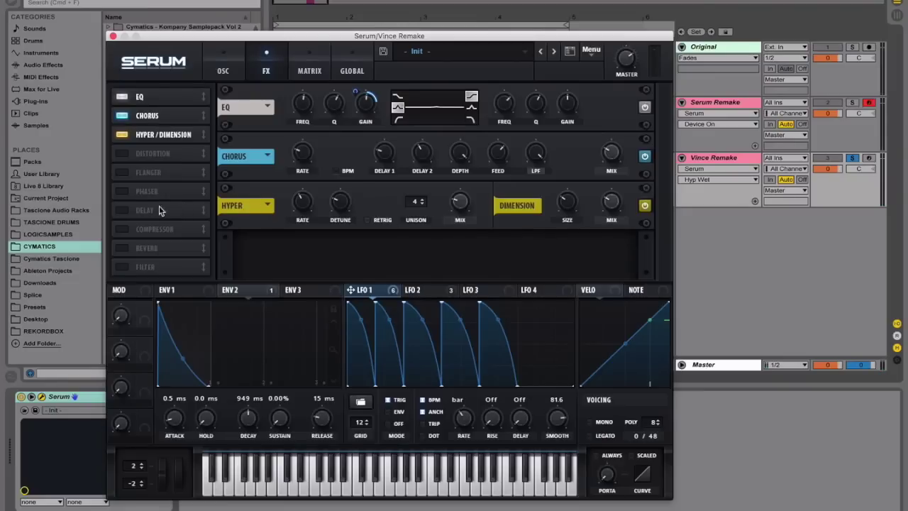
Step: Enable the reverb at 12% mix and the compressor, and order them directly after Hyper/Dimension with the compressor last
left_click(122, 248)
left_click(607, 272)
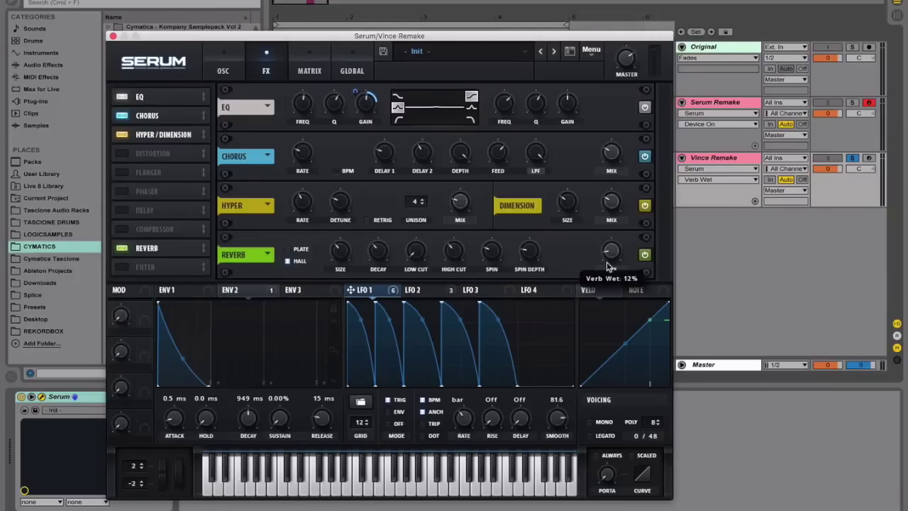
left_click(123, 230)
left_click_drag(149, 229, 161, 152)
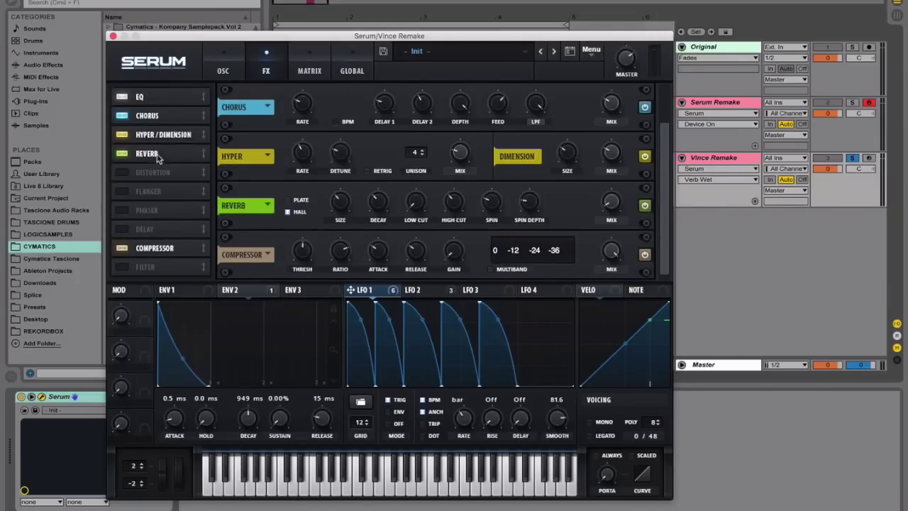
left_click_drag(162, 248, 167, 173)
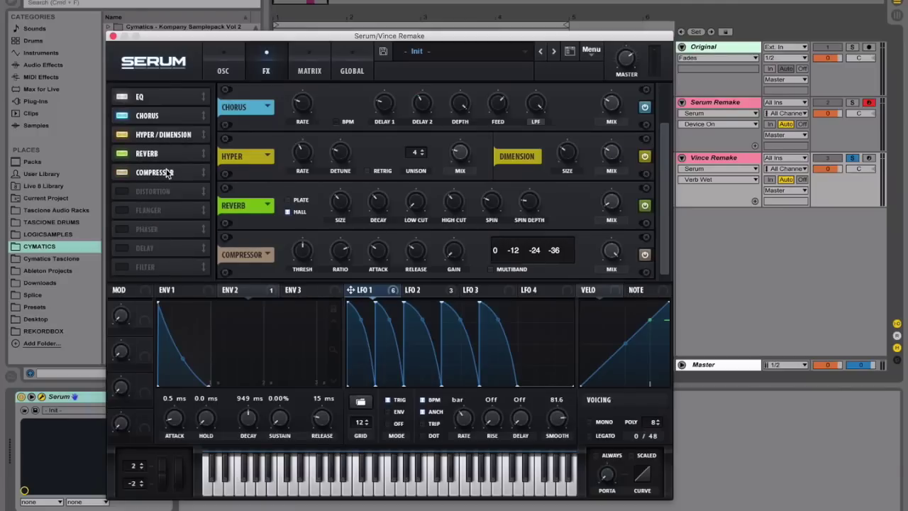
Step: Switch the compressor to multiband mode and adjust its ratio
left_click(496, 270)
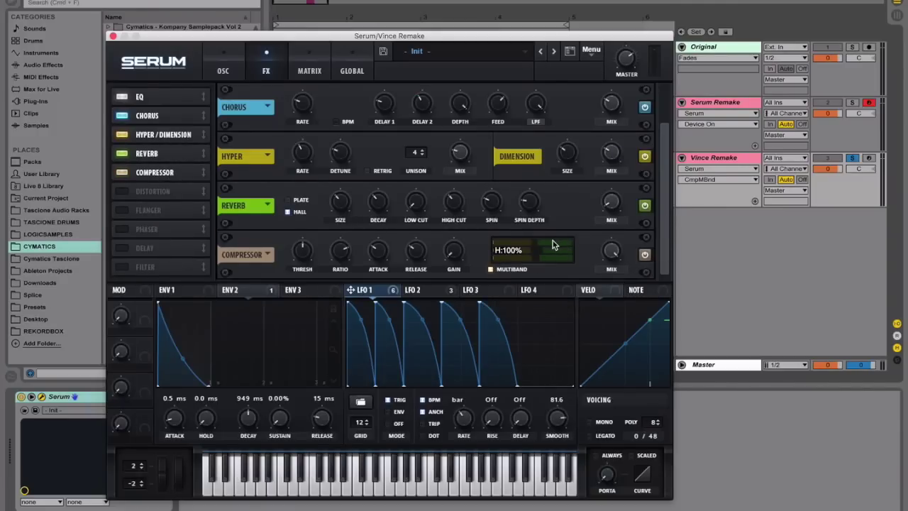
left_click_drag(553, 241, 587, 266)
mouse_move(377, 295)
left_click_drag(351, 289, 340, 250)
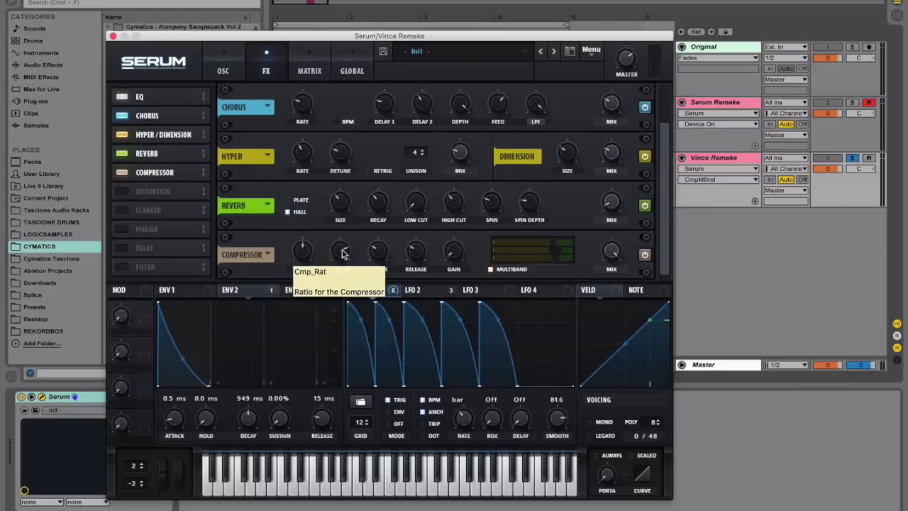
left_click_drag(346, 288, 349, 254)
Step: Modulate the compressor's threshold with LFO 1, adjust its release, and set its gain to 4.4 dB
left_click_drag(360, 291, 303, 304)
right_click(292, 242)
left_click(293, 245)
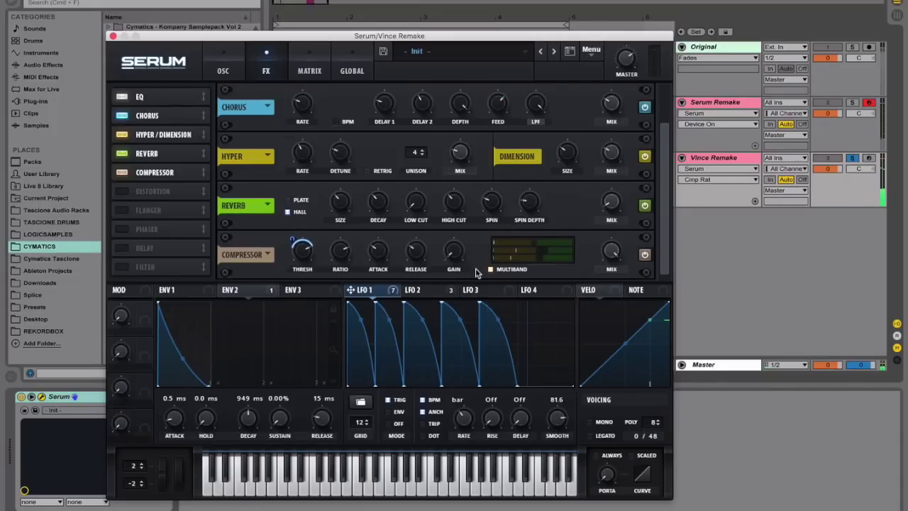
left_click_drag(424, 245, 428, 207)
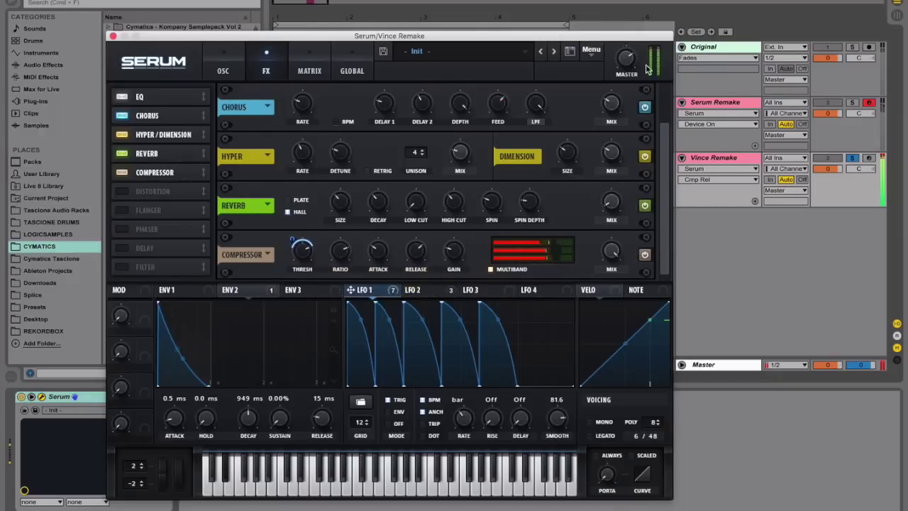
left_click(458, 264)
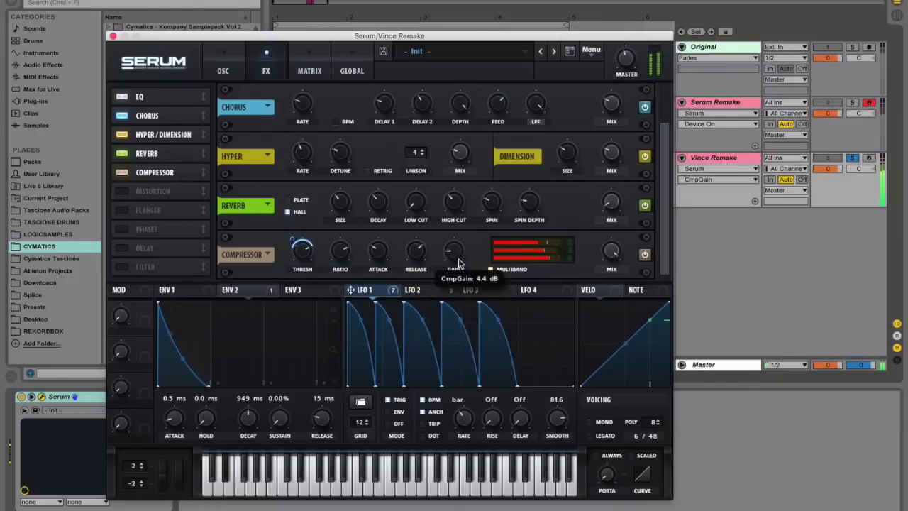
Step: Set the synth's global oscillator quality to 4x oversampling
left_click(231, 65)
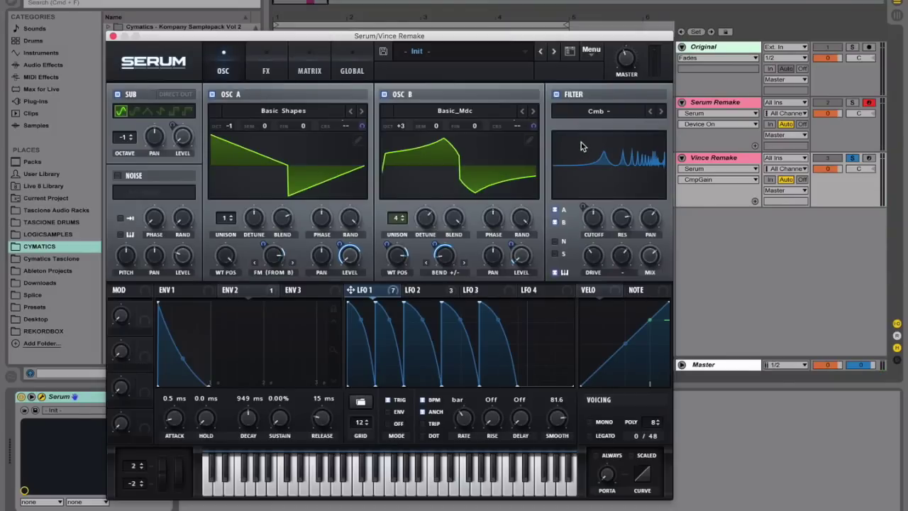
left_click(716, 103)
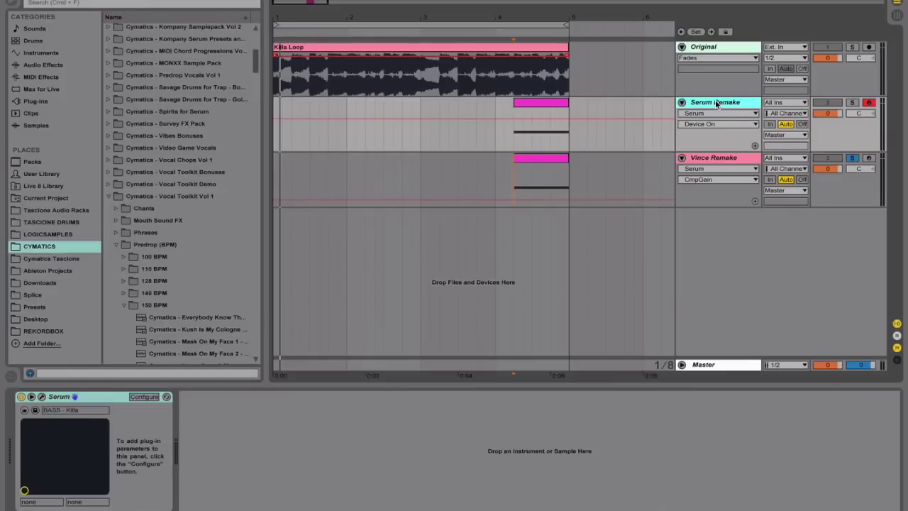
left_click(731, 159)
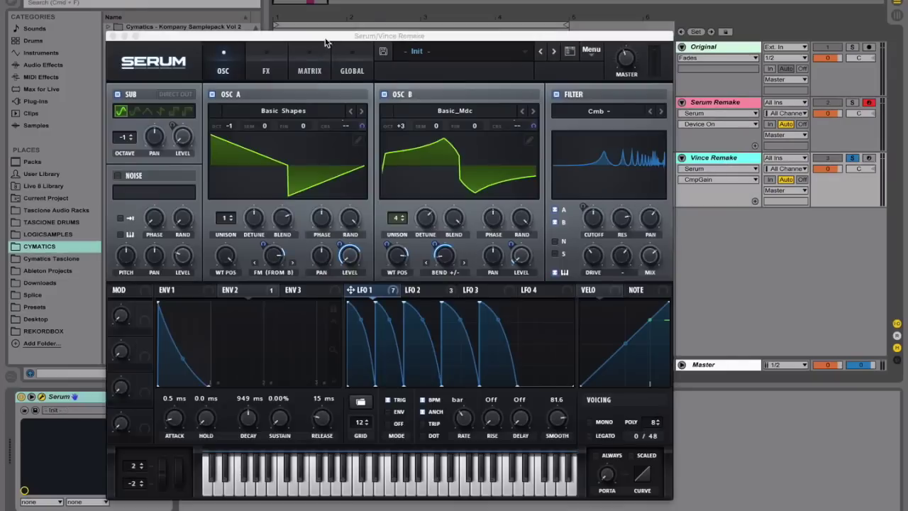
left_click(364, 75)
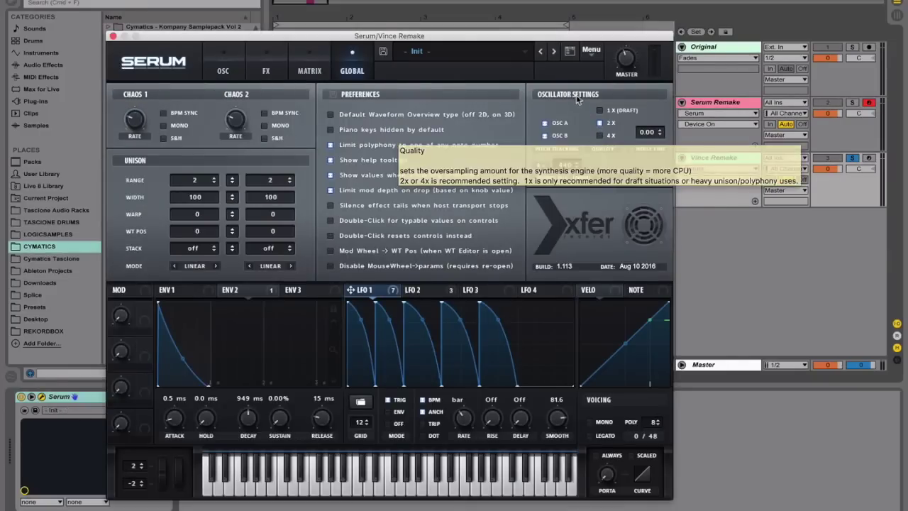
left_click(600, 135)
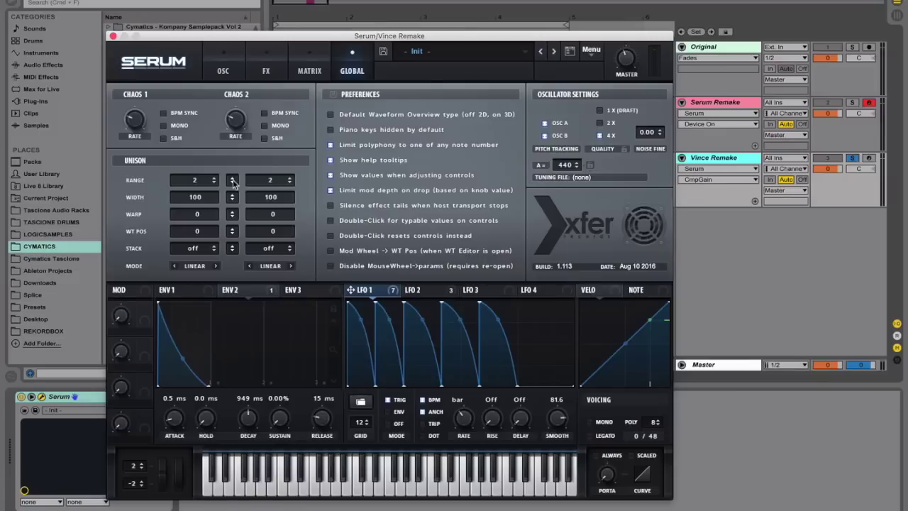
Step: Compare oscillator B's unison range at 24 and 2 during playback, and set it to 24
left_click_drag(274, 183, 277, 154)
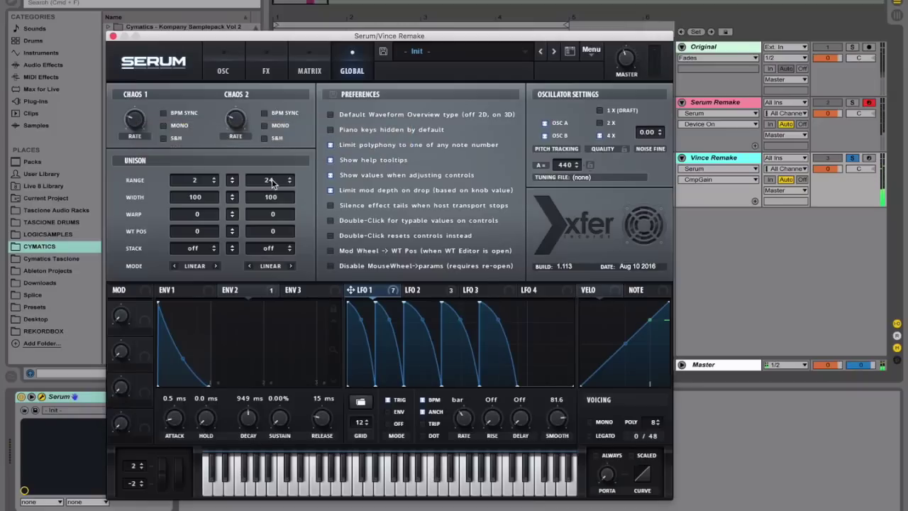
left_click_drag(273, 183, 264, 240)
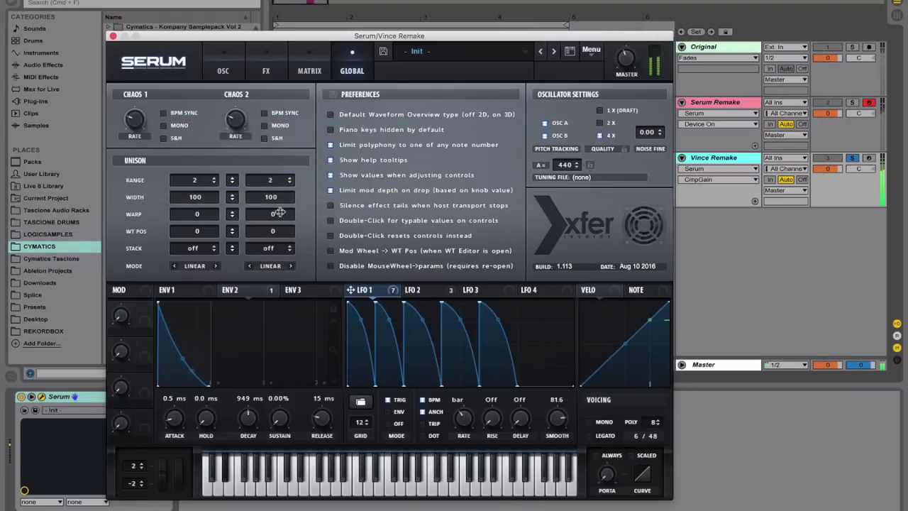
left_click_drag(281, 182, 277, 103)
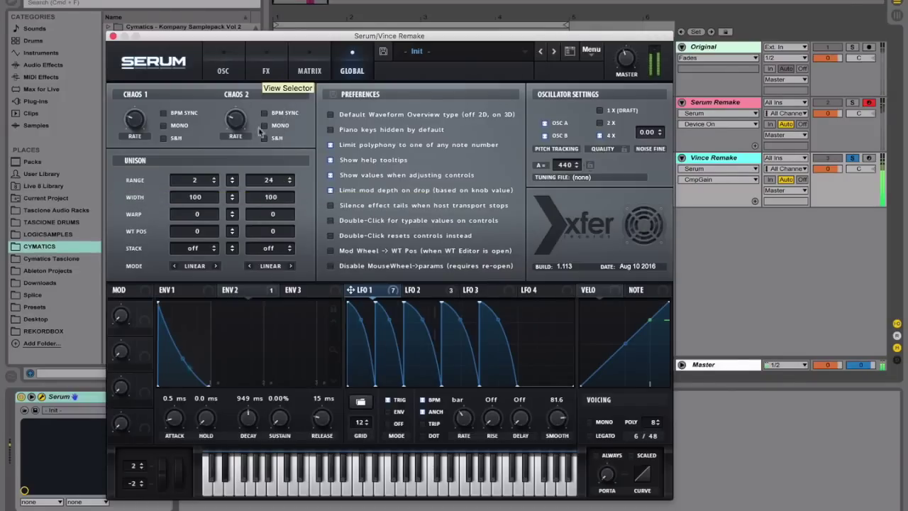
Step: Set LFO 1's smooth to 79.3 and reduce the modulation amounts on oscillator B's bend and oscillator A's FM
left_click_drag(551, 431, 554, 432)
left_click(222, 68)
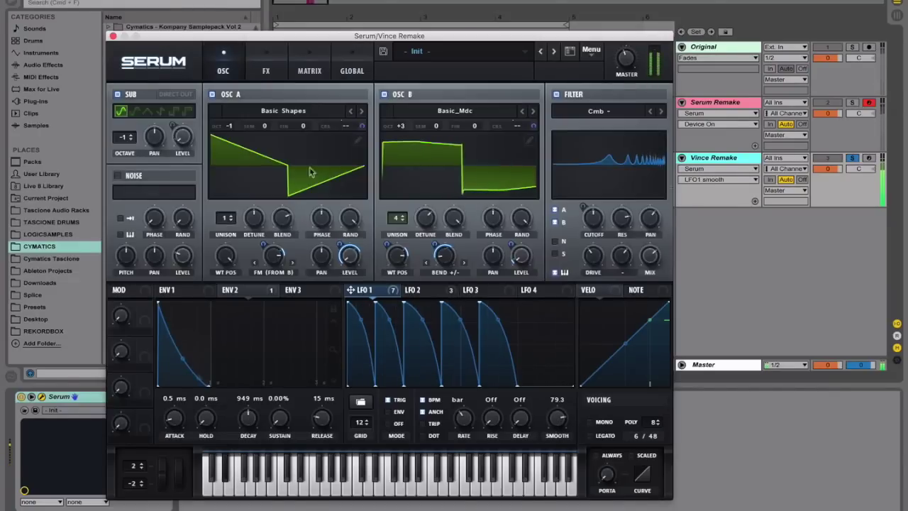
left_click_drag(600, 225, 599, 220)
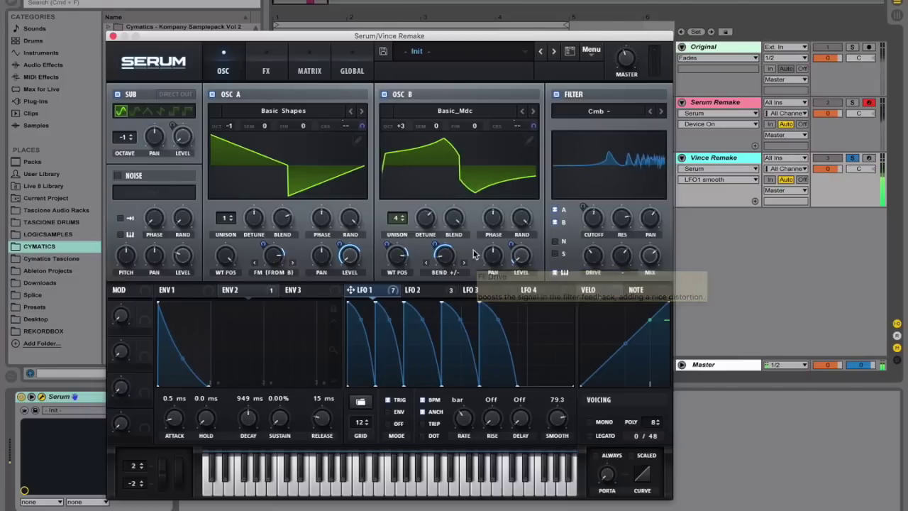
mouse_move(436, 258)
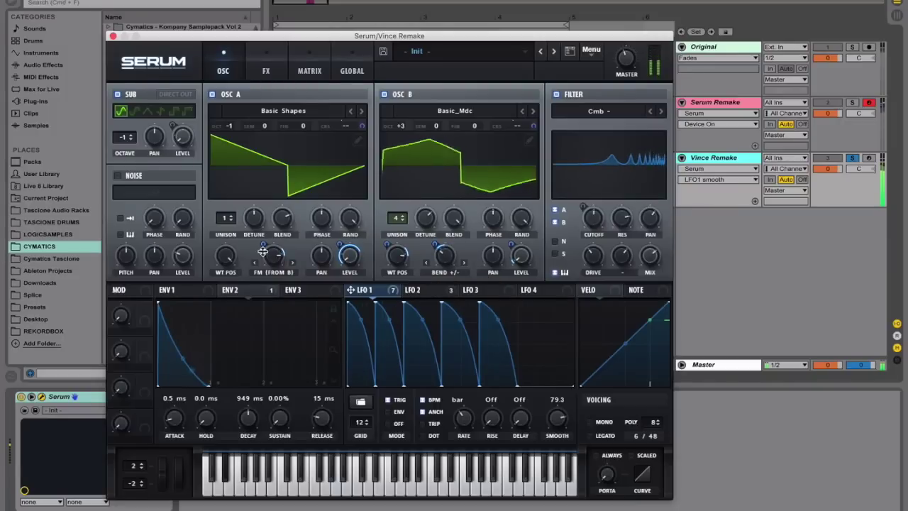
mouse_move(280, 252)
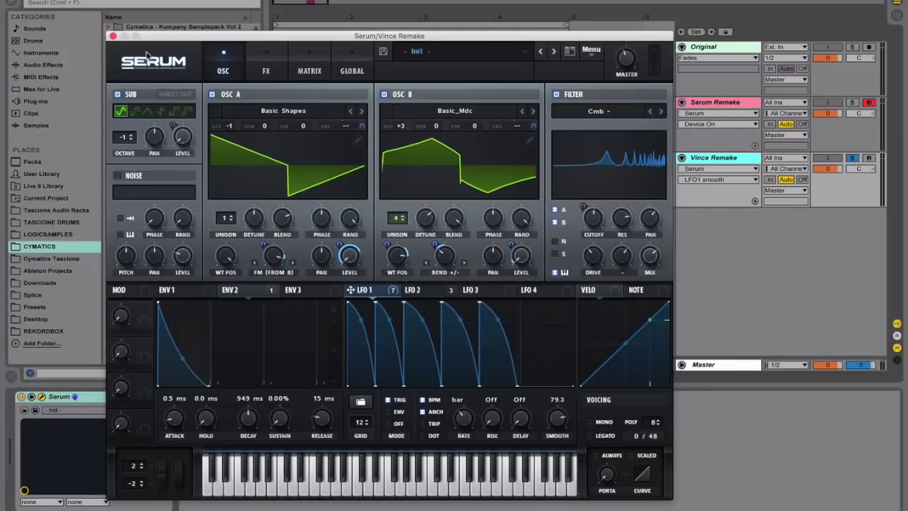
Step: Close the synth window and compare the two remake tracks by soloing and playing each in turn
left_click(113, 36)
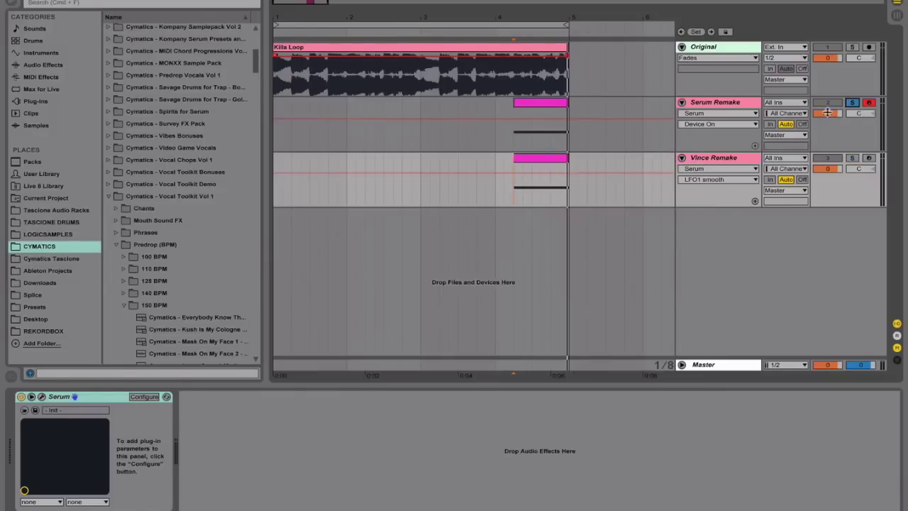
left_click(853, 158)
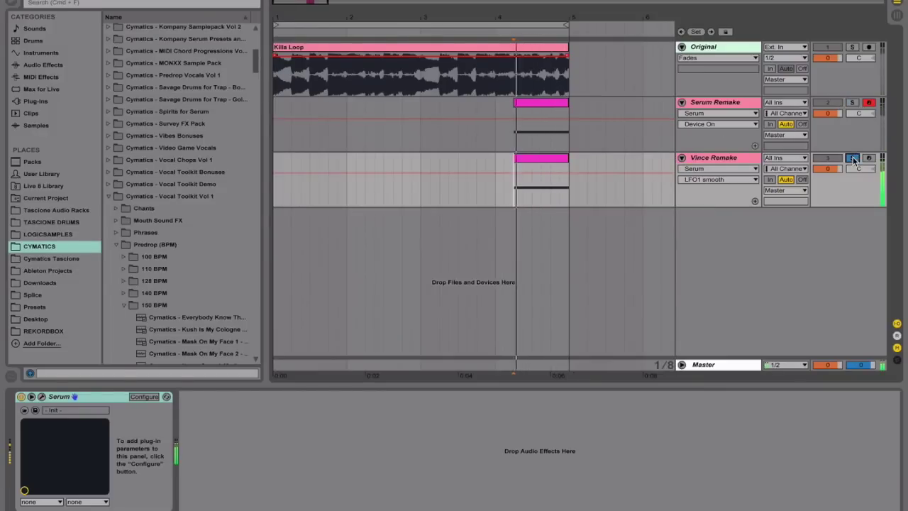
key("space")
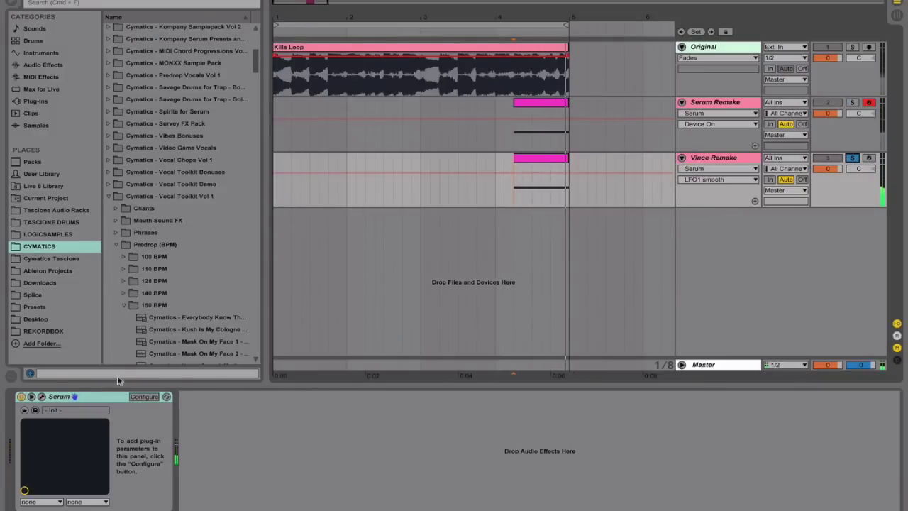
left_click(722, 105)
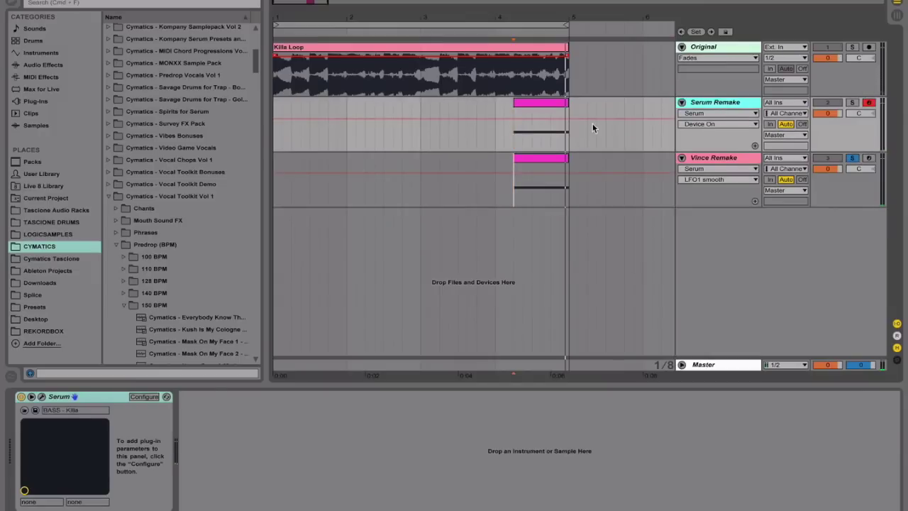
left_click(511, 134)
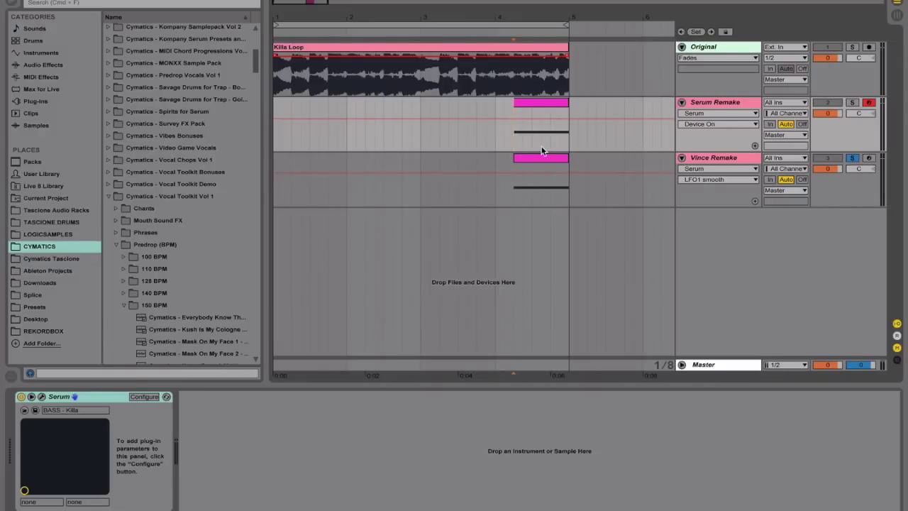
left_click(854, 105)
key("space")
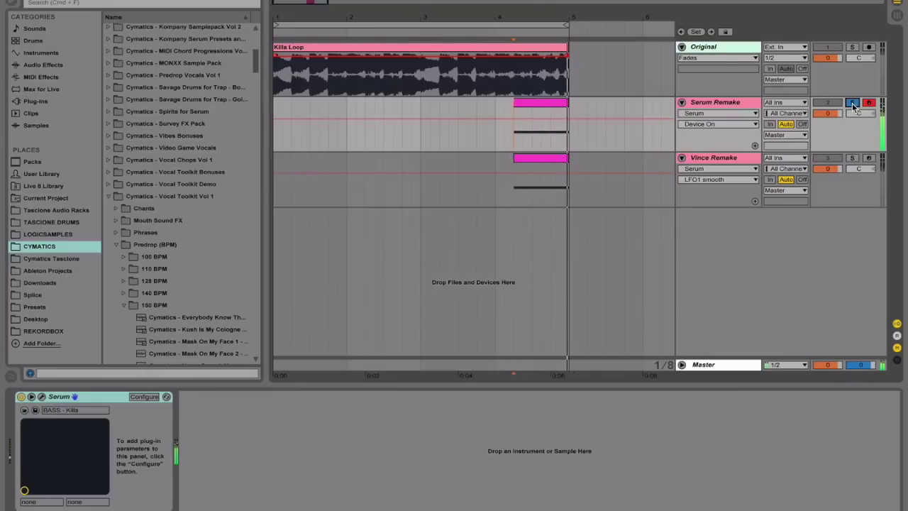
left_click(745, 107)
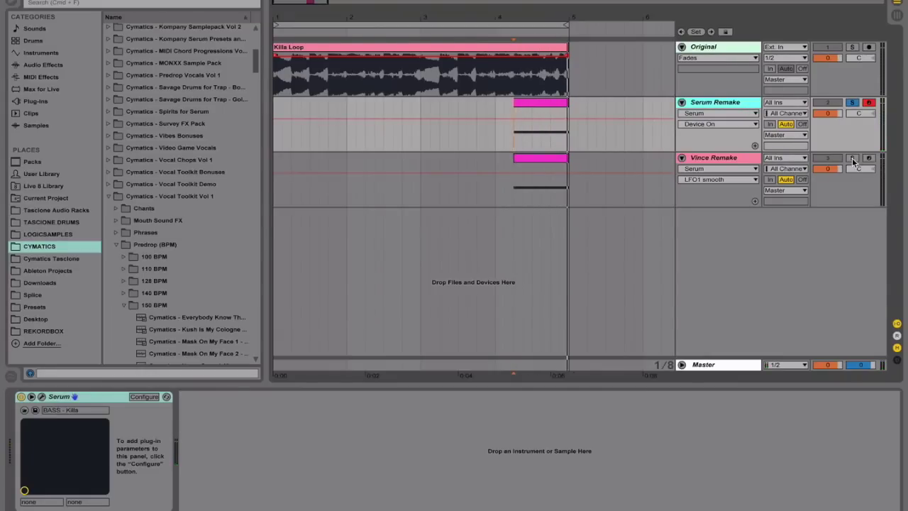
left_click(854, 161)
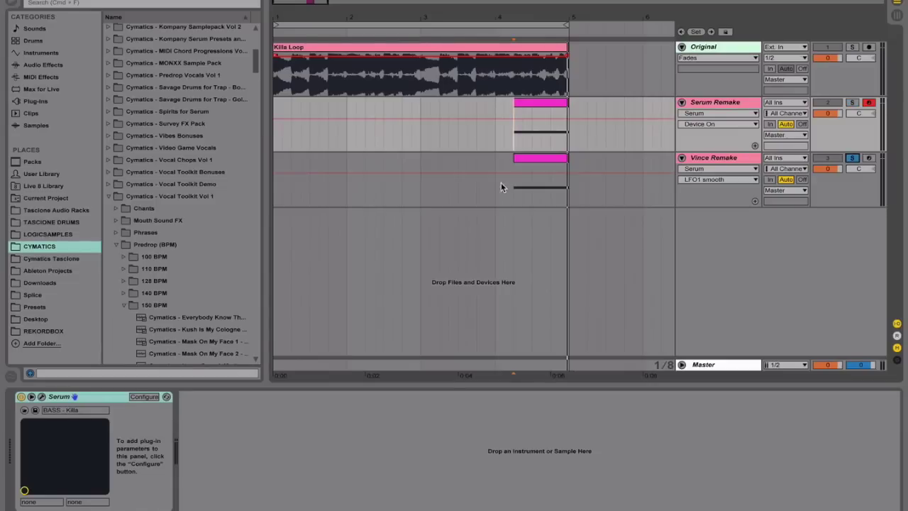
left_click(509, 186)
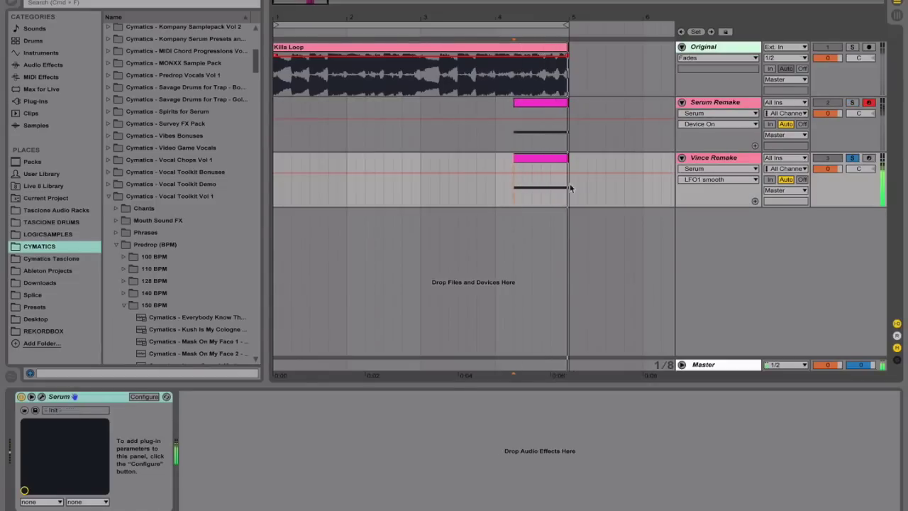
Step: Reopen the Init patch's synth window, fine-tune oscillator A's FM amount and oscillator B's detune, and set the filter cutoff to 1546 Hz
left_click(41, 397)
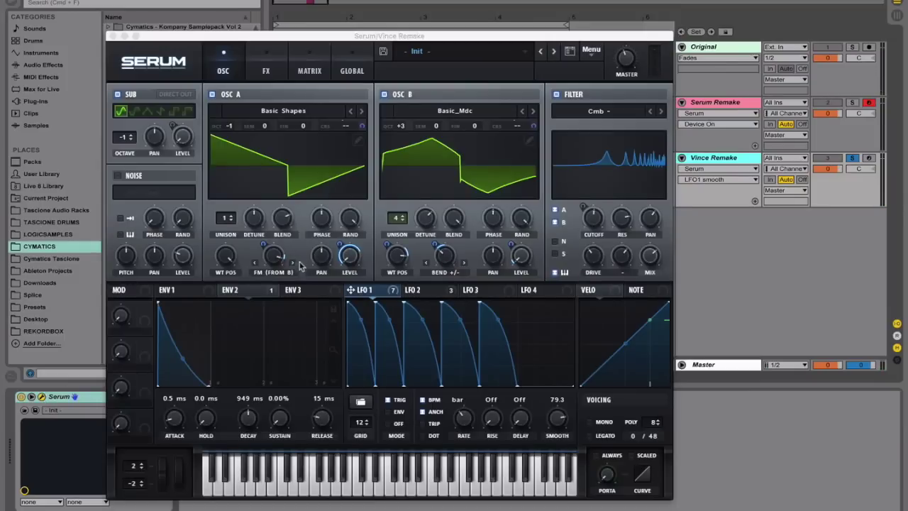
left_click(272, 264)
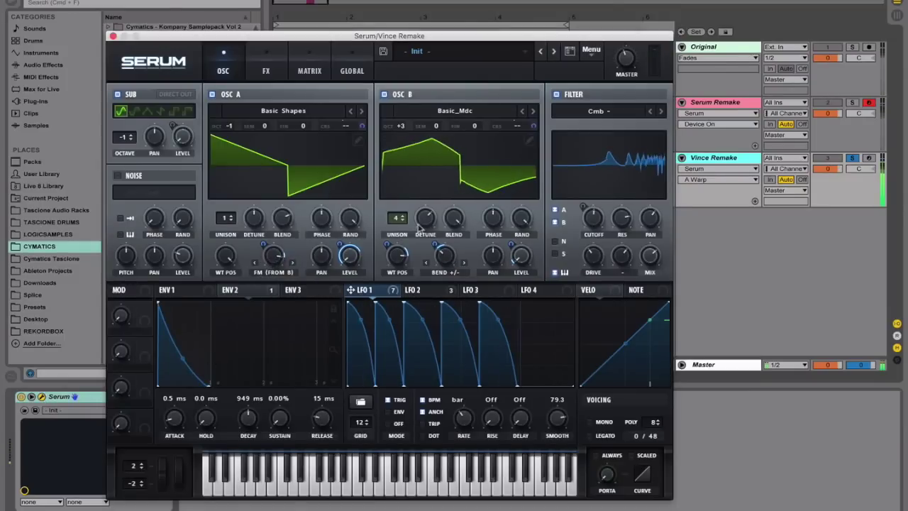
left_click(426, 204)
left_click_drag(426, 204, 425, 208)
left_click(592, 225)
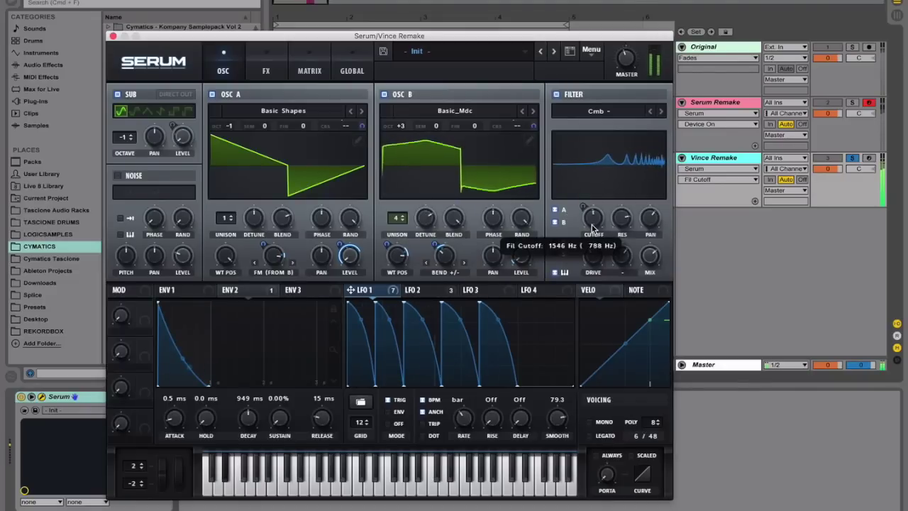
Step: Fine-tune the filter cutoff and oscillator B's bend amount
left_click_drag(592, 225, 593, 224)
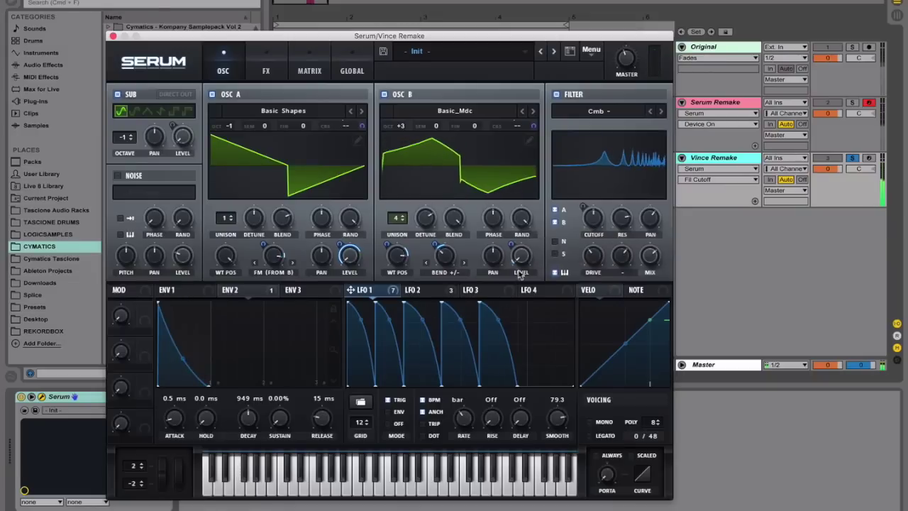
left_click_drag(439, 266, 444, 230)
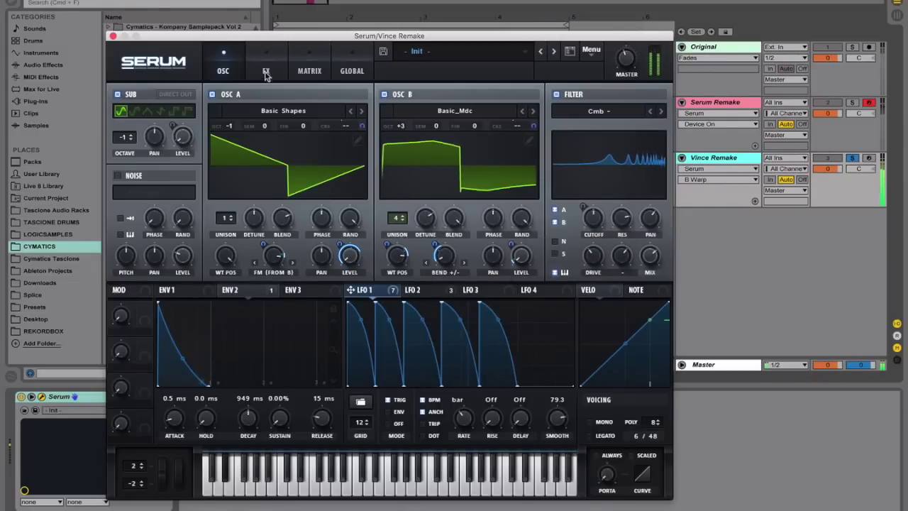
Step: Set the multiband compressor's threshold to about -49.3 dB and adjust LFO 1's modulation of it
left_click(264, 70)
left_click_drag(662, 206, 574, 295)
left_click_drag(351, 256, 330, 282)
left_click_drag(301, 256, 303, 243)
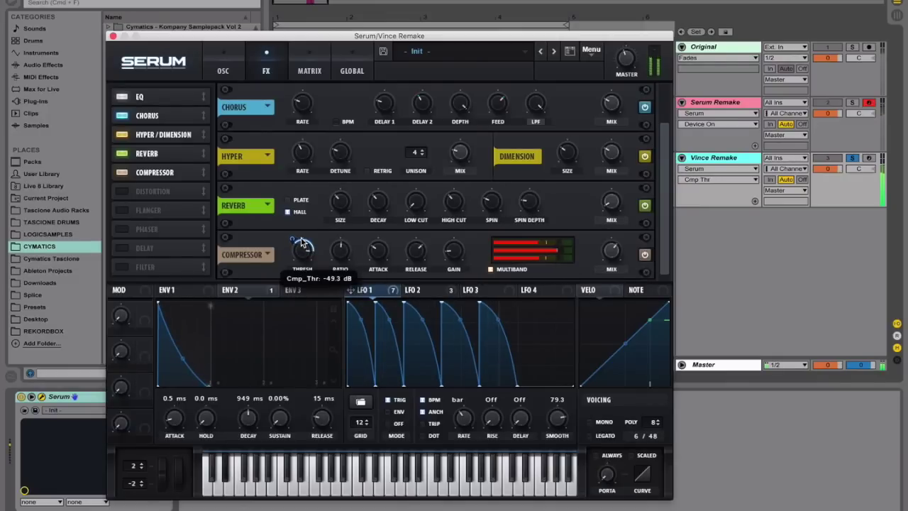
left_click_drag(350, 290, 291, 241)
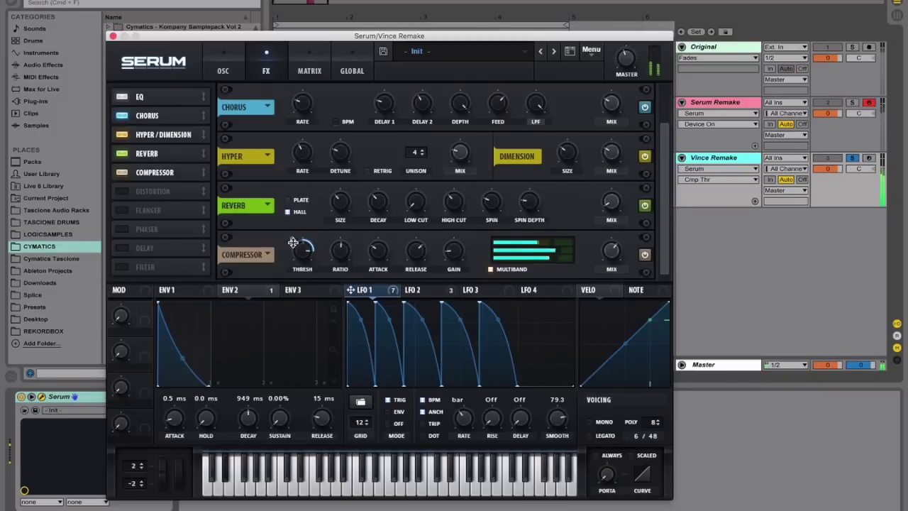
Step: Raise the master volume and fine-tune the effects' wet levels, with reverb mix at 16% and chorus mix at 30%
left_click_drag(632, 70, 632, 43)
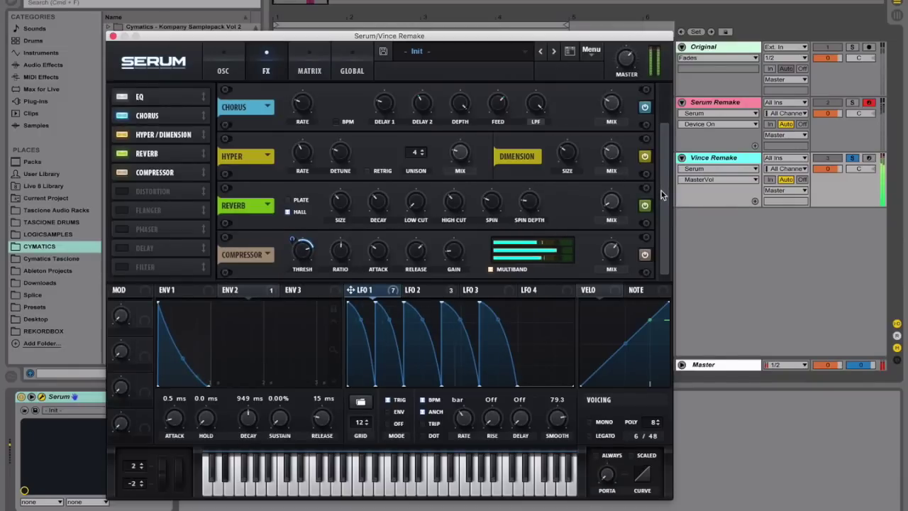
scroll(661, 196, "up", 2)
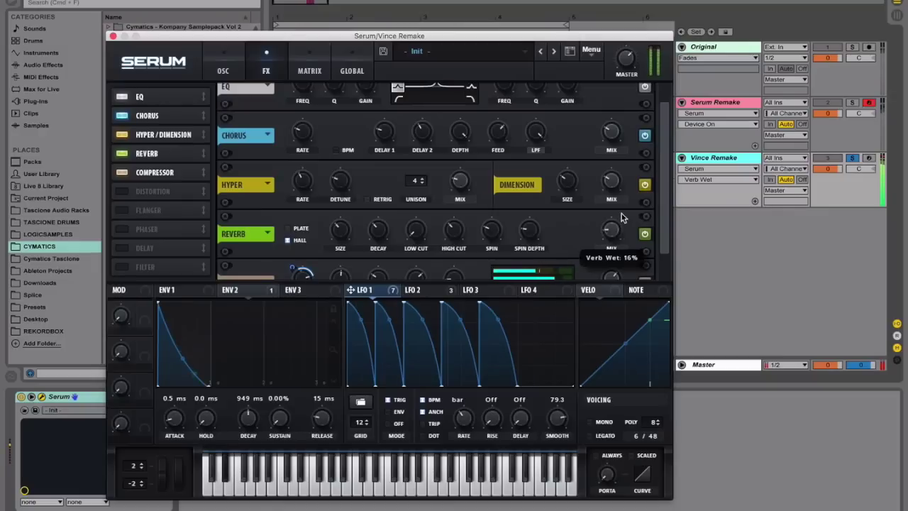
left_click(611, 128)
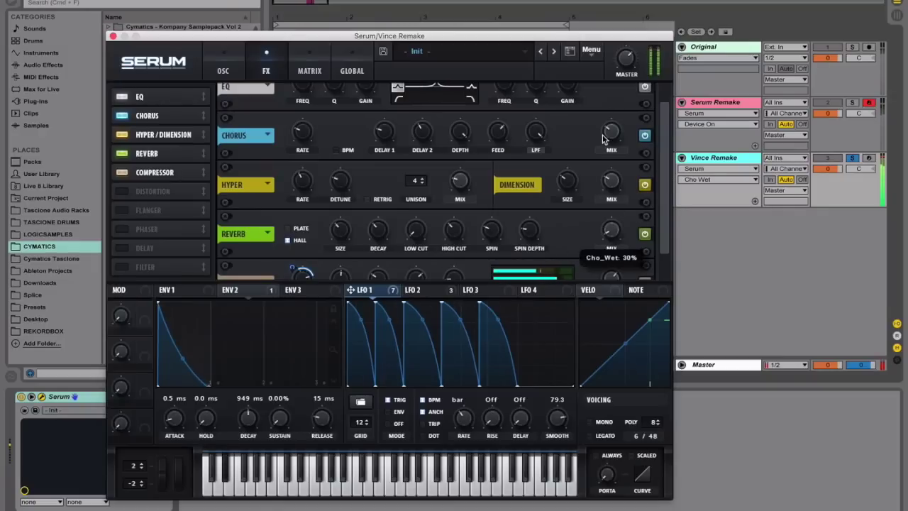
scroll(667, 124, "up", 1)
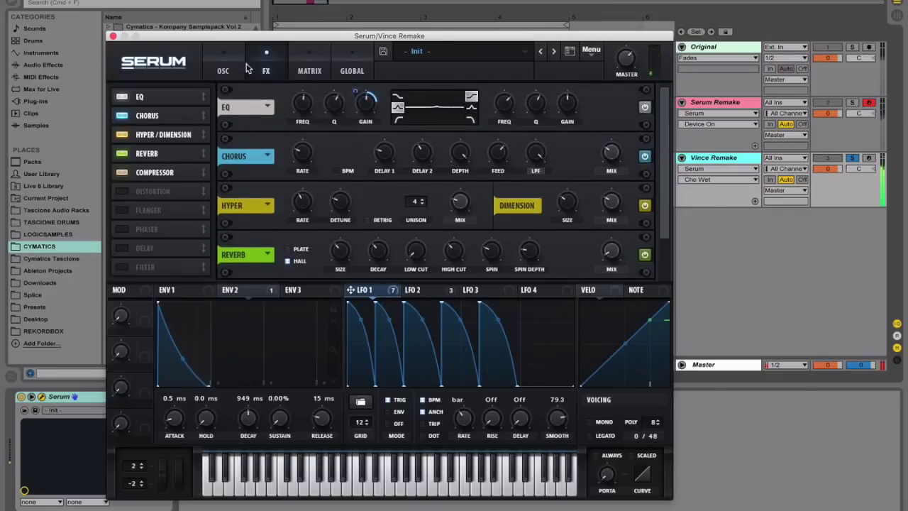
Step: Fine-tune oscillator B's wavetable position and set LFO 1's modulation of its bend to 21
left_click(225, 68)
mouse_move(393, 258)
left_mouse_down()
mouse_move(395, 276)
mouse_move(390, 256)
left_mouse_up()
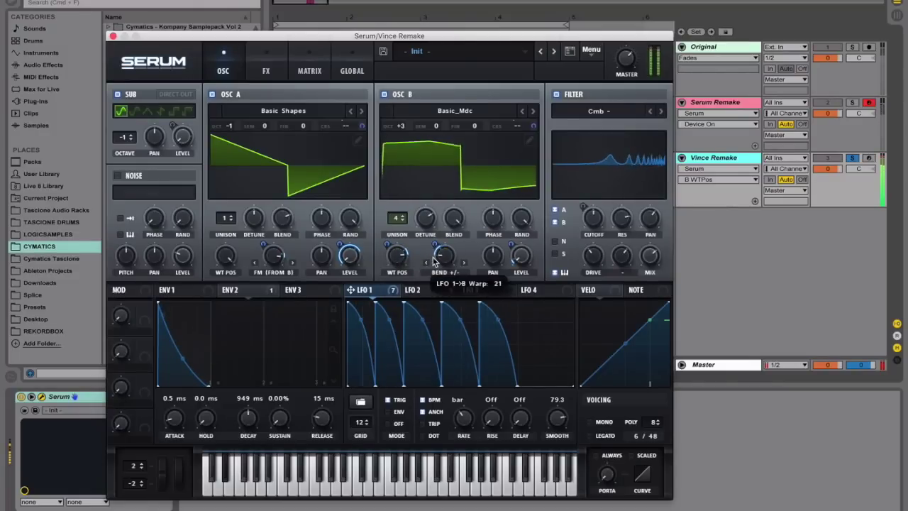
Step: Adjust the filter resonance and compare the two remake tracks by soloing each in turn
left_click(623, 241)
left_click_drag(622, 241, 629, 204)
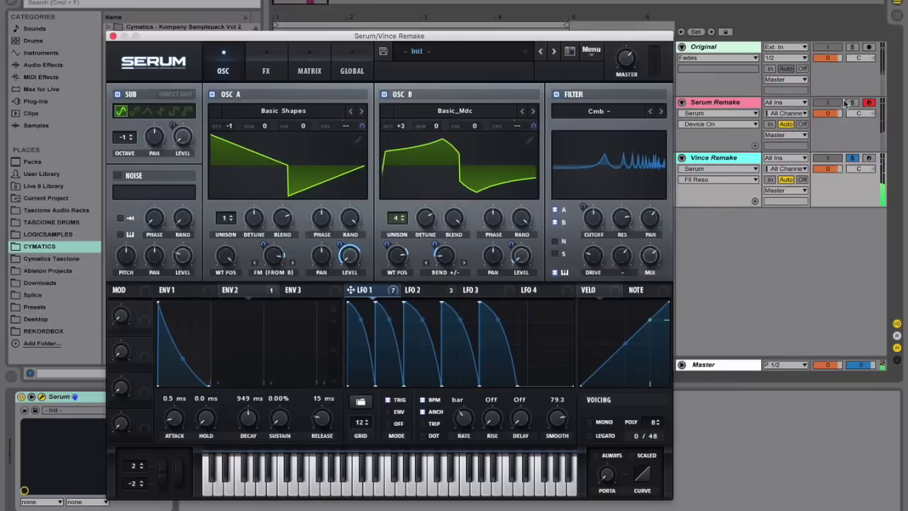
left_click(850, 103)
left_click(854, 159)
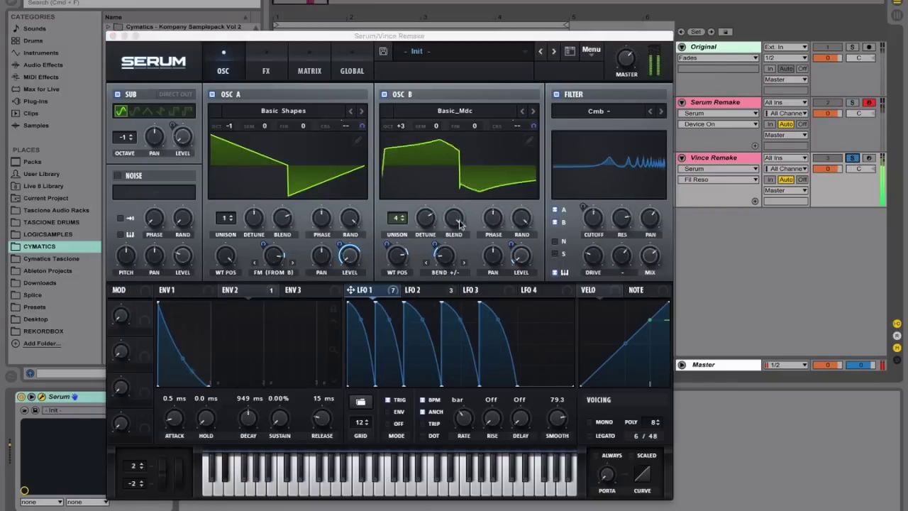
Step: Fine-tune oscillator A's FM (From B) amount and set LFO 1's modulation of oscillator B's bend to 34
left_click(277, 257)
mouse_move(445, 273)
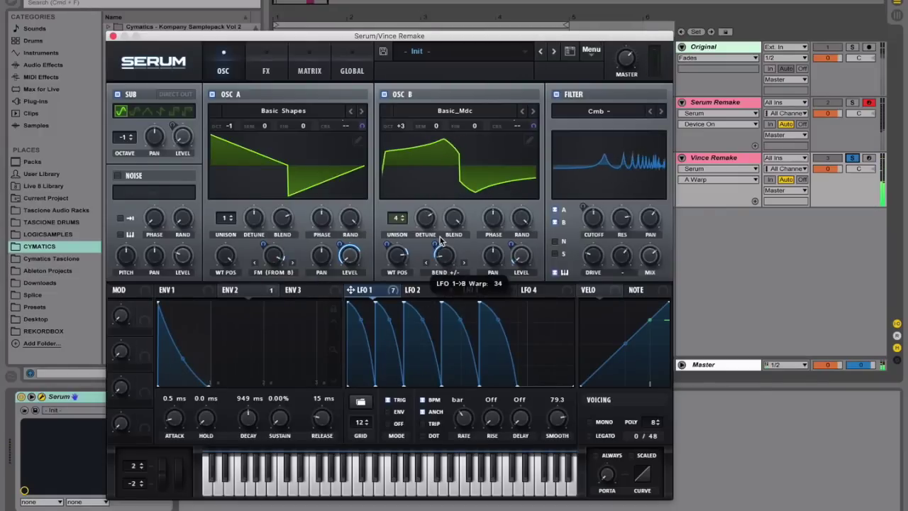
mouse_move(397, 254)
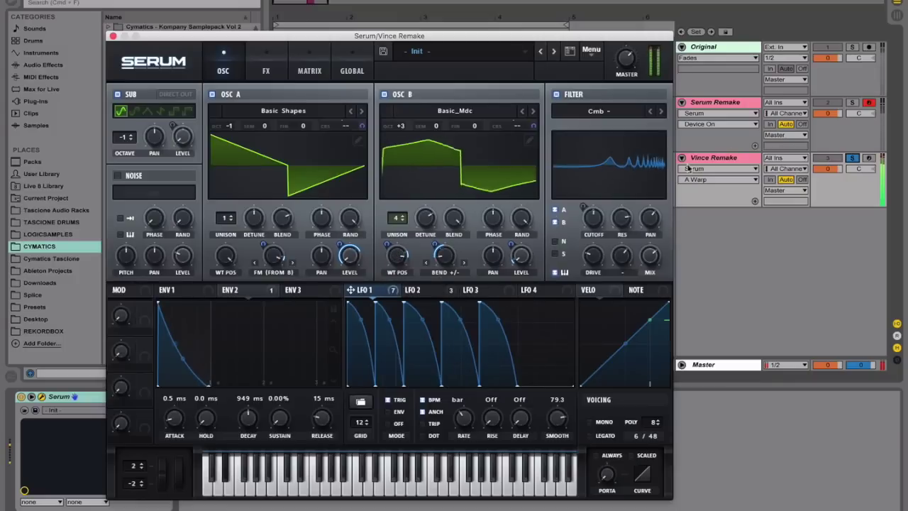
Step: Set oscillator B's wavetable position to 216 between solo comparisons of the two remake tracks
left_click(852, 104)
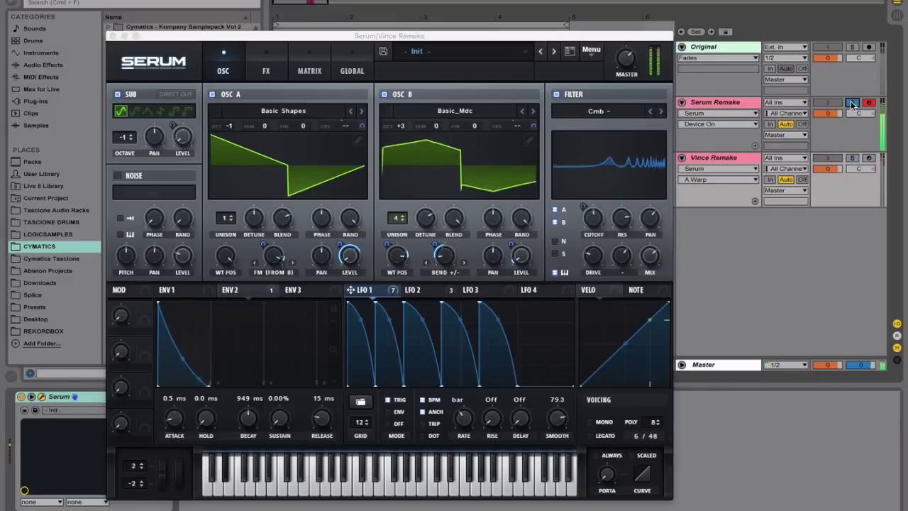
left_click(852, 157)
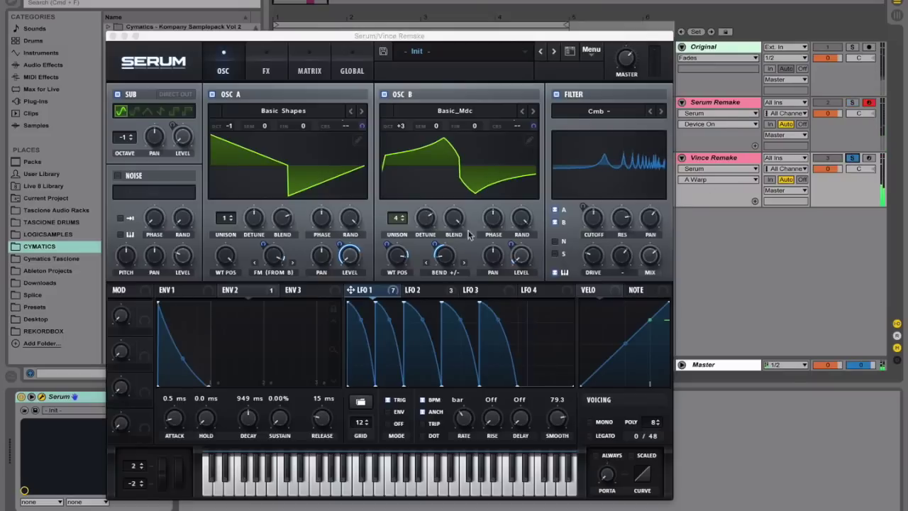
left_click(392, 261)
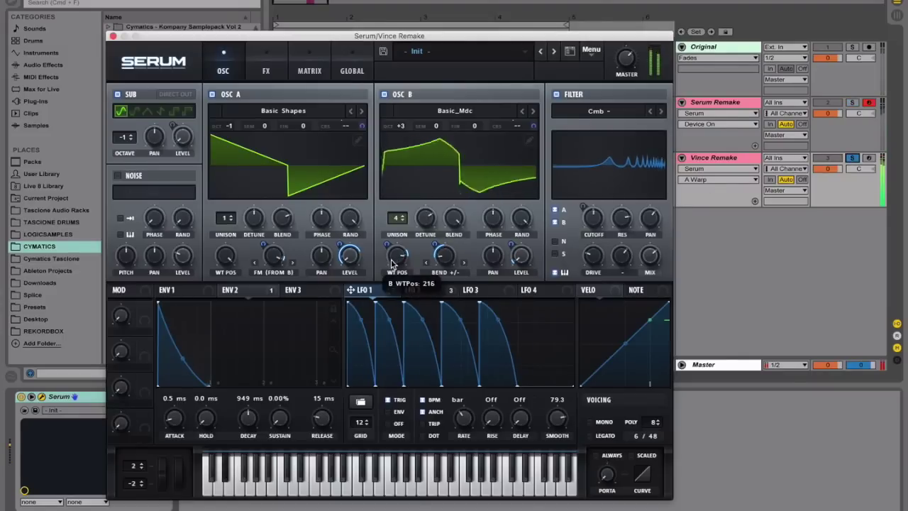
left_click(852, 104)
left_click(852, 156)
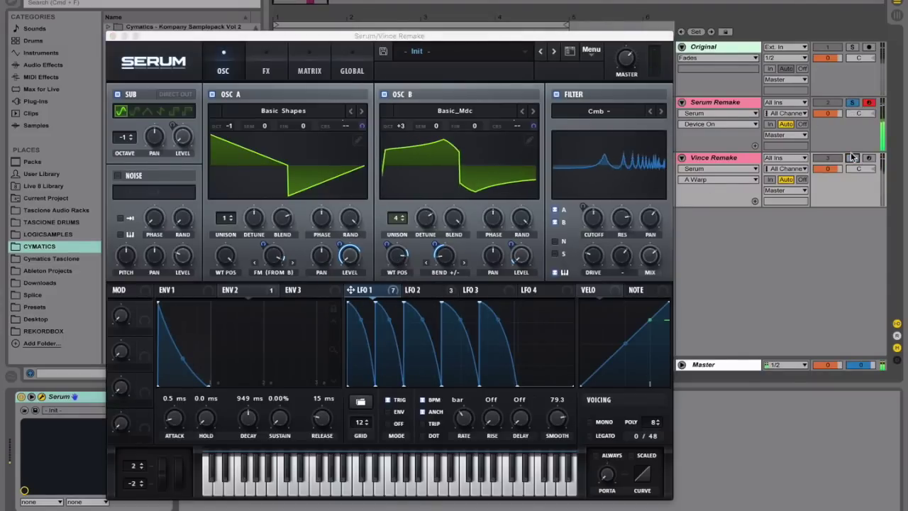
Step: Set the compressor threshold to about -72.9 dB and compare the result by soloing the two remake tracks
left_click(267, 70)
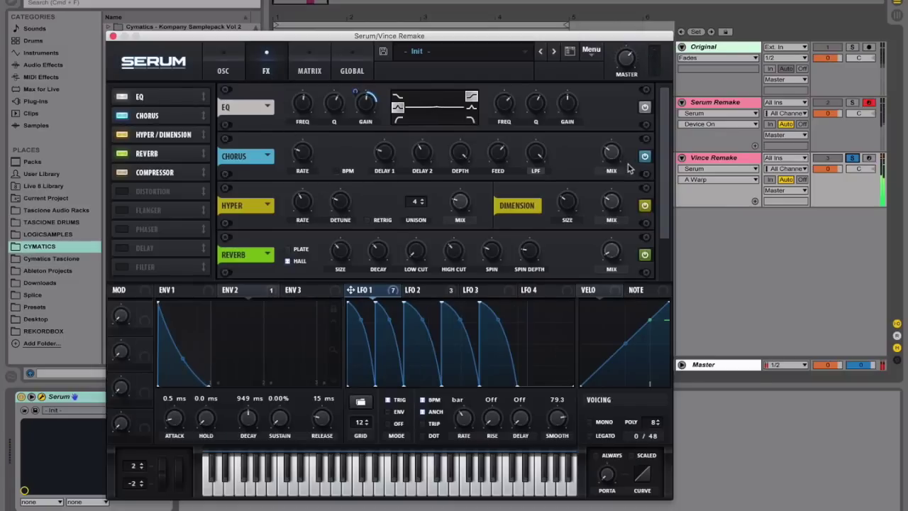
scroll(661, 200, "down", 2)
left_click_drag(303, 248, 302, 238)
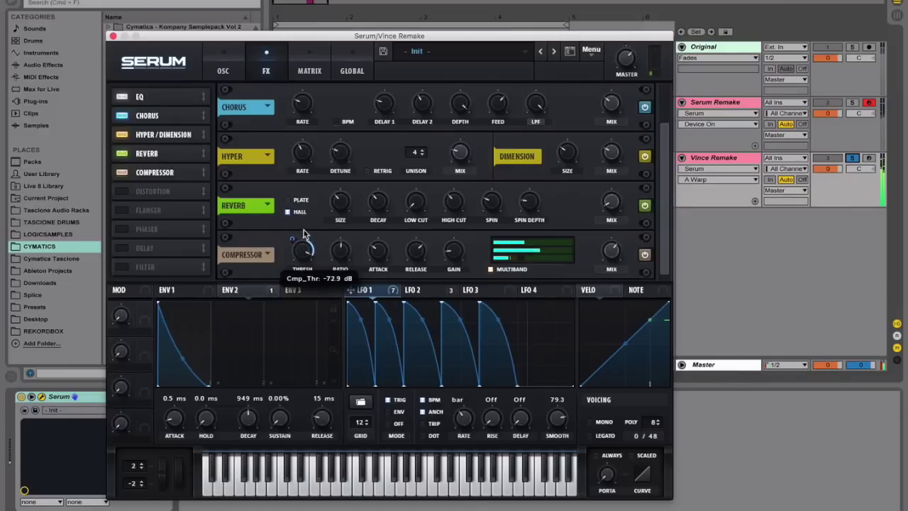
left_click(852, 102)
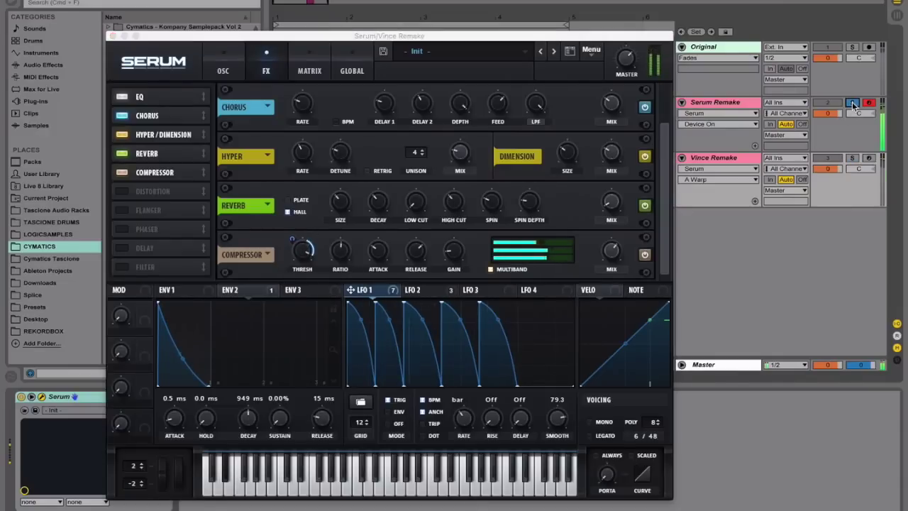
left_click(852, 157)
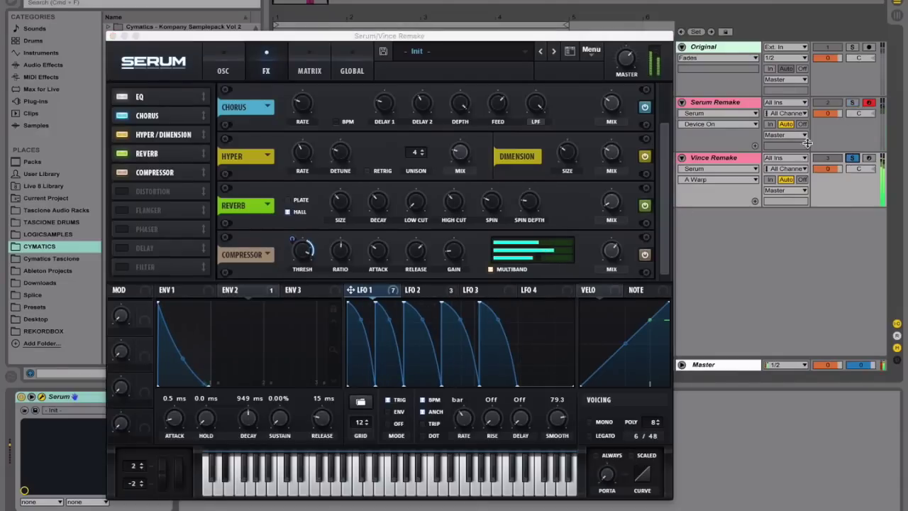
Step: Return to the oscillator settings to adjust oscillator A's FM (From B) amount
left_click(223, 68)
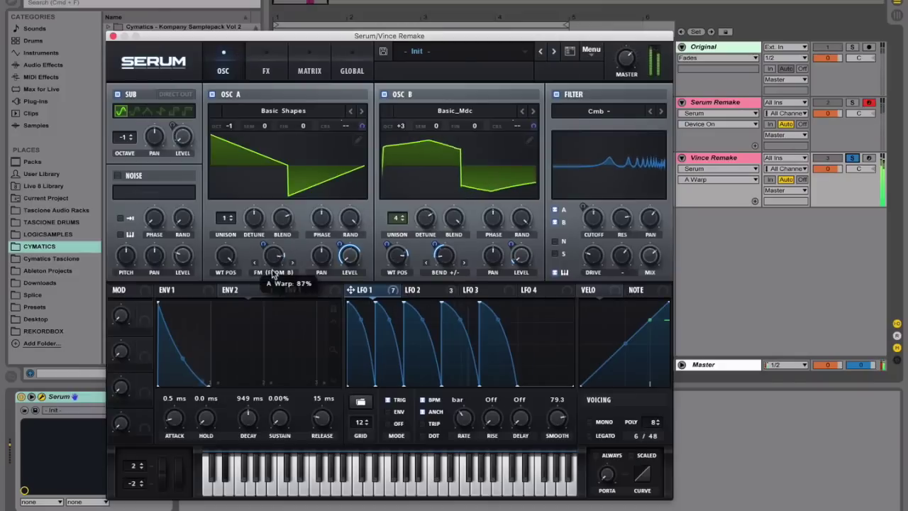